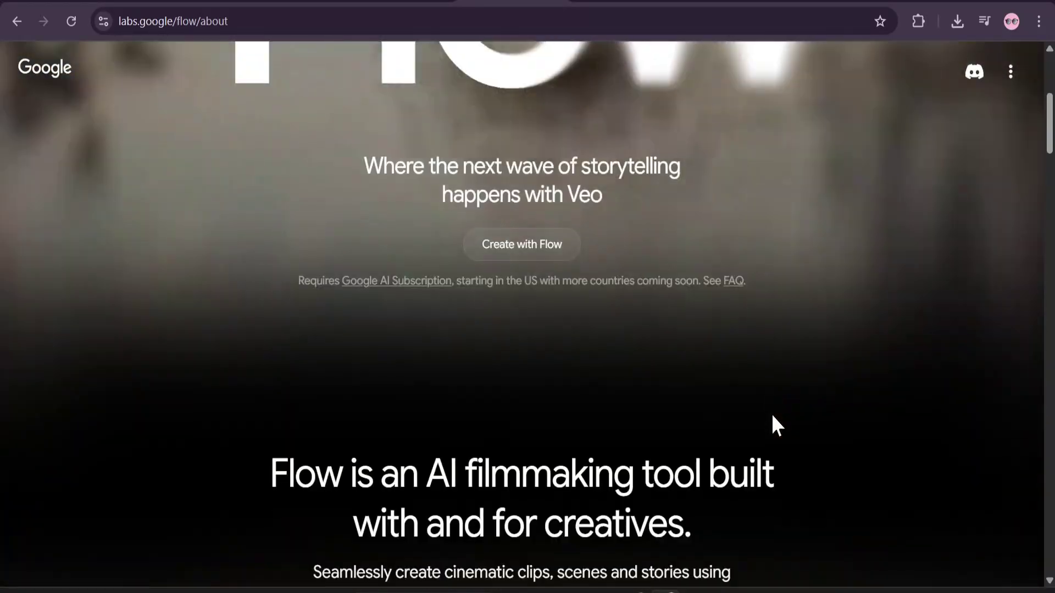
scroll(771, 426, "down", 15)
Step: Scroll through the page and briefly check the browser's extensions list
scroll(771, 425, "up", 2)
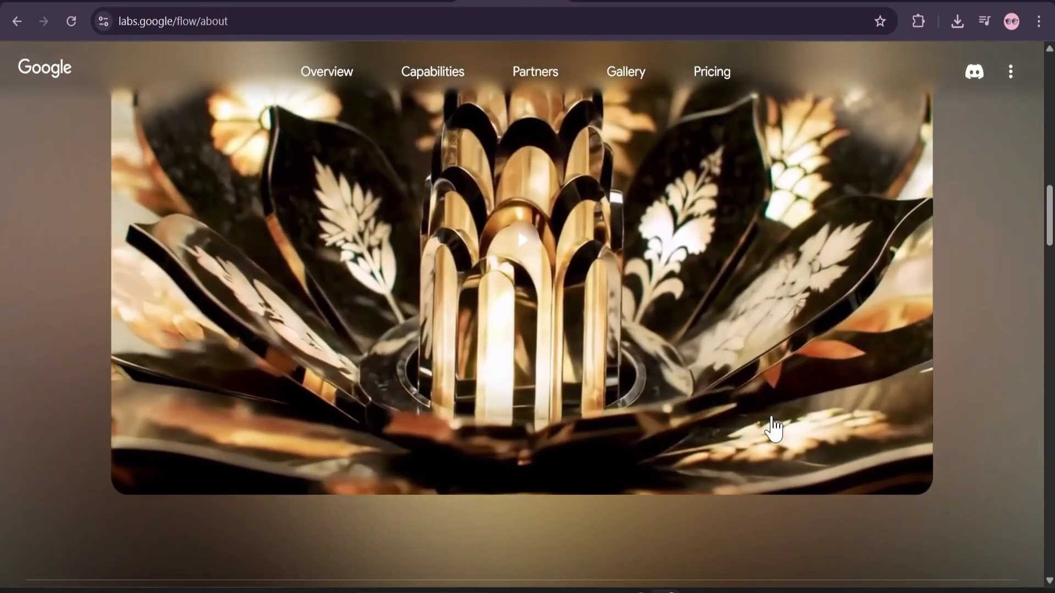
scroll(770, 426, "up", 2)
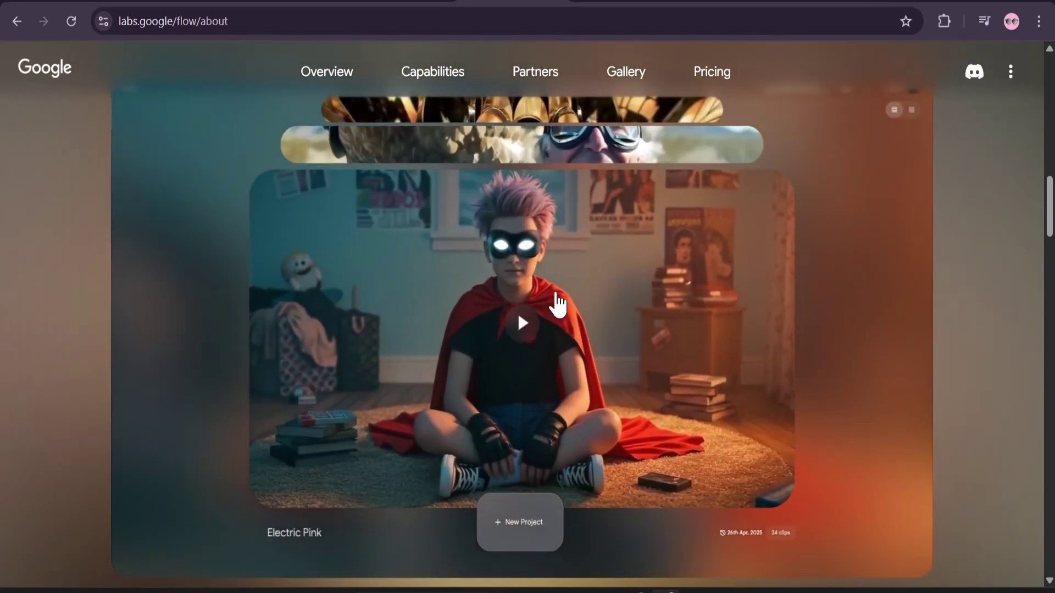
scroll(666, 329, "up", 10)
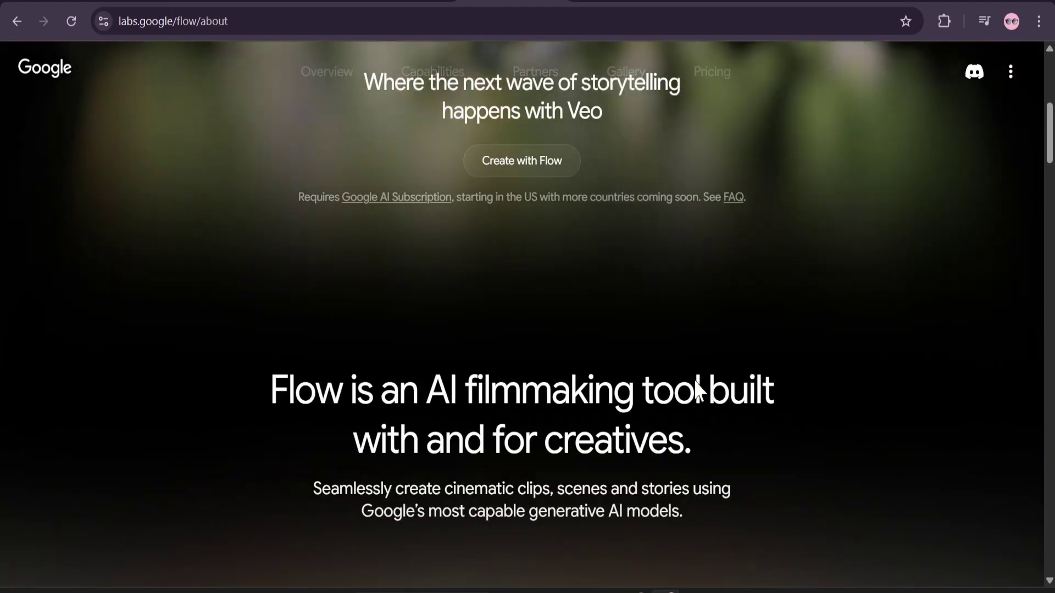
scroll(695, 380, "up", 2)
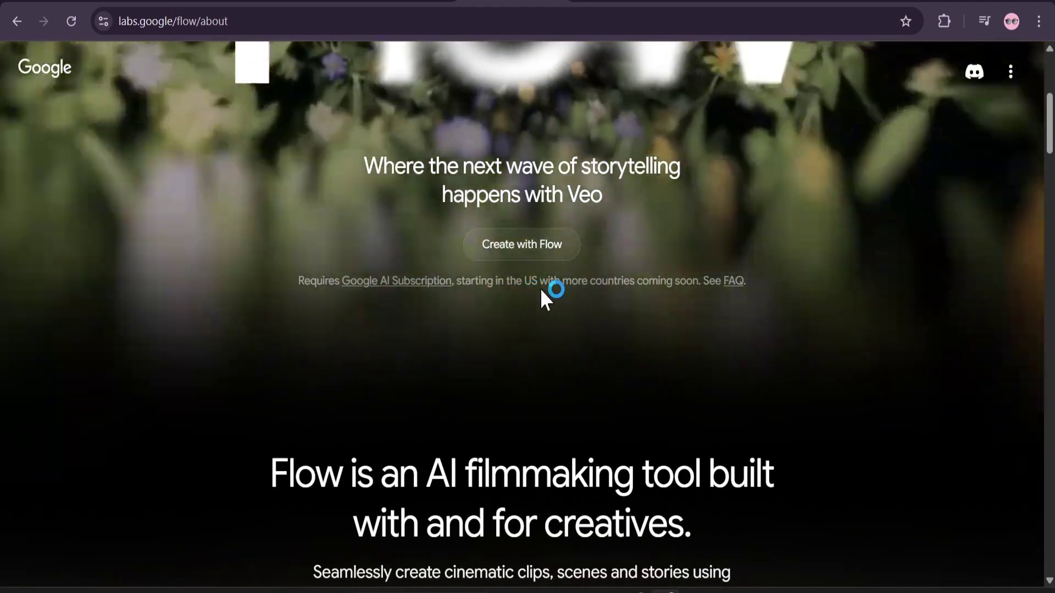
scroll(603, 407, "up", 4)
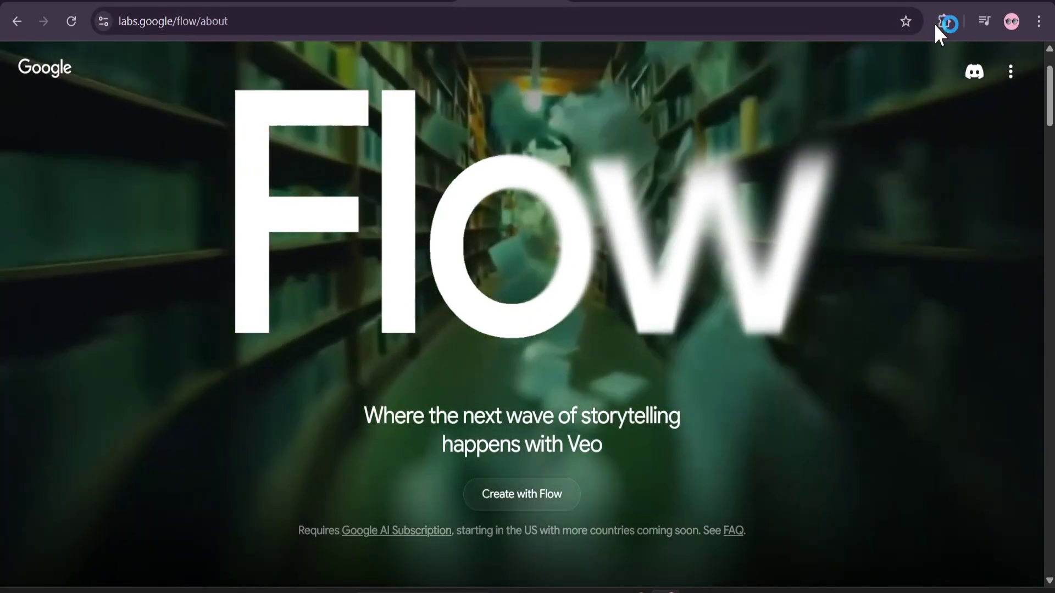
left_click(936, 23)
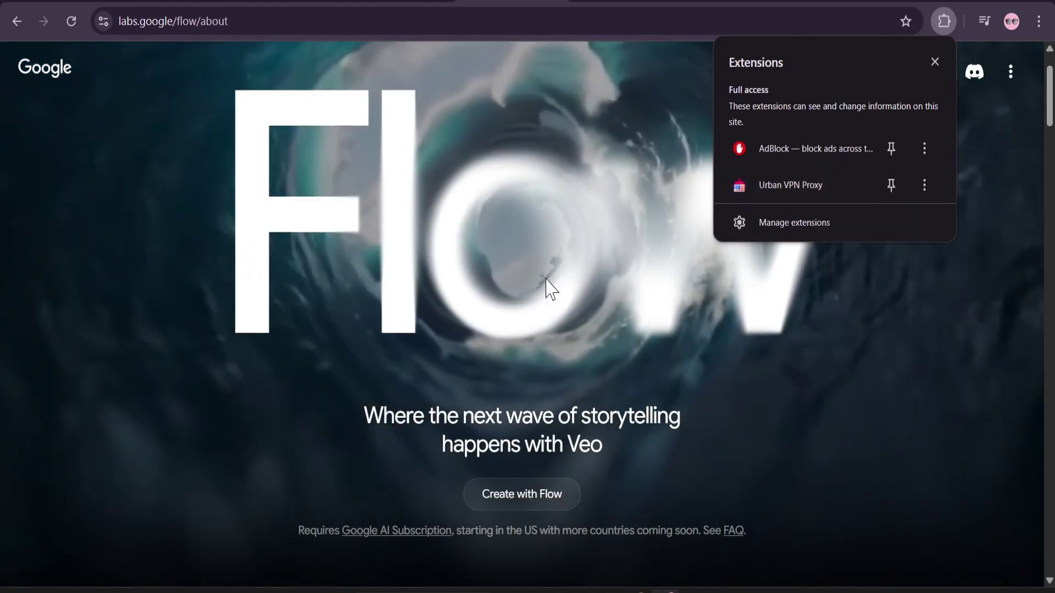
left_click(549, 288)
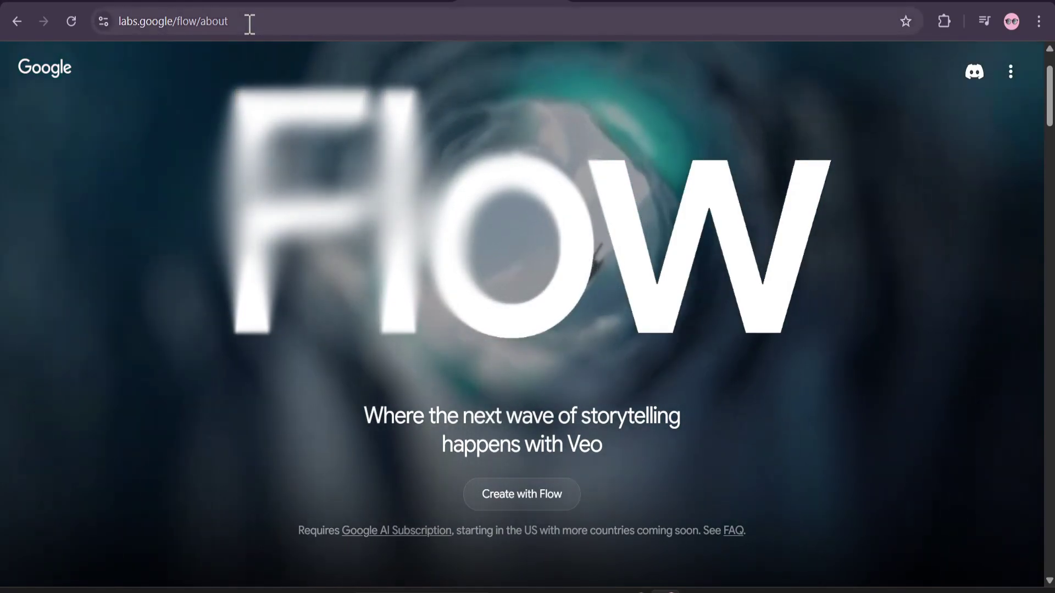
Step: Reload the Flow project address and glance at the account and credits panel
left_click(249, 23)
left_click(254, 20)
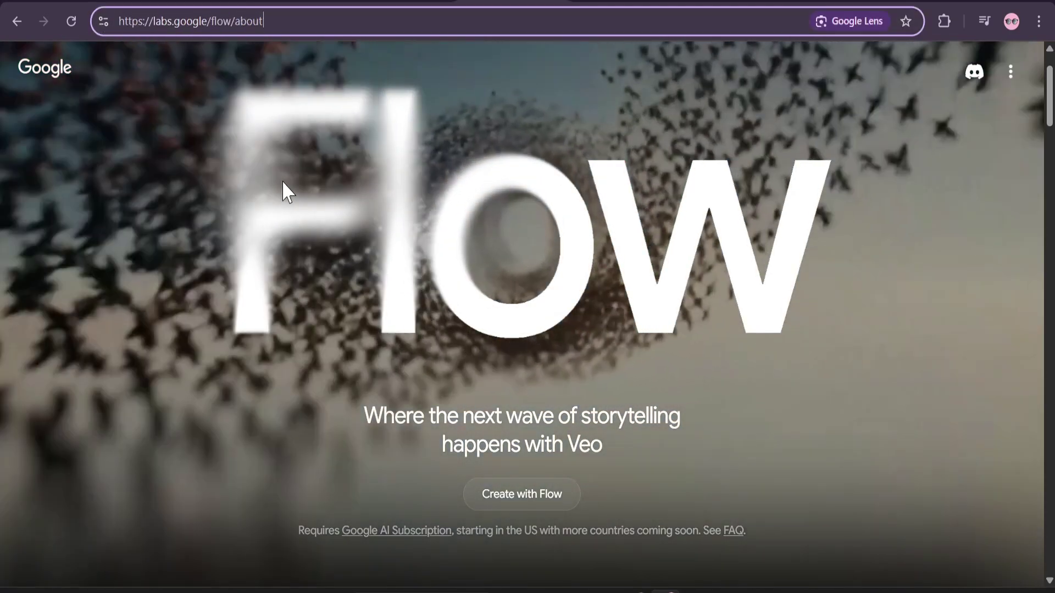
key("Return")
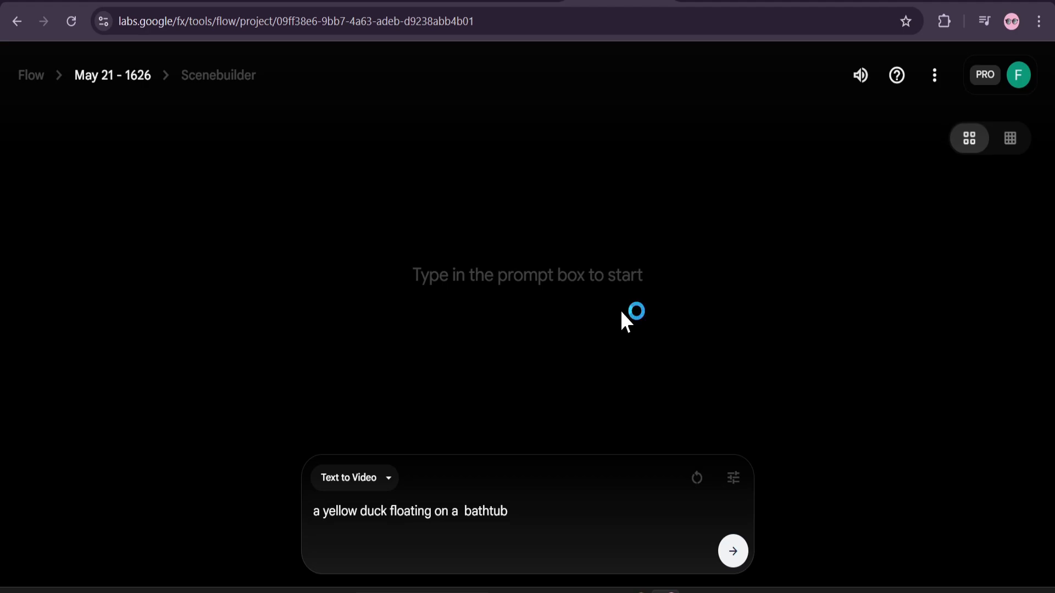
left_click(991, 84)
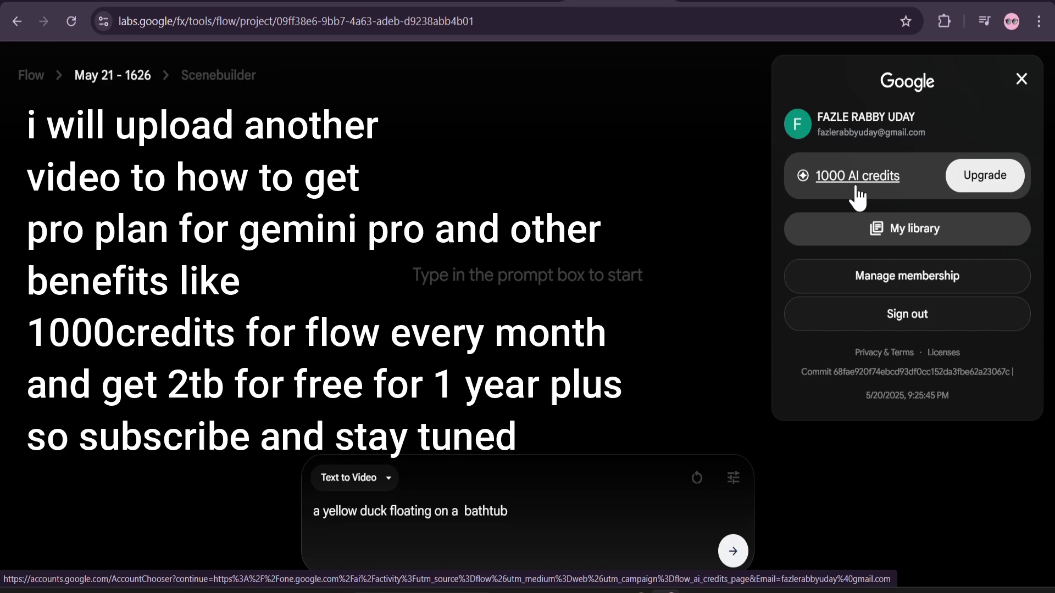
left_click(732, 202)
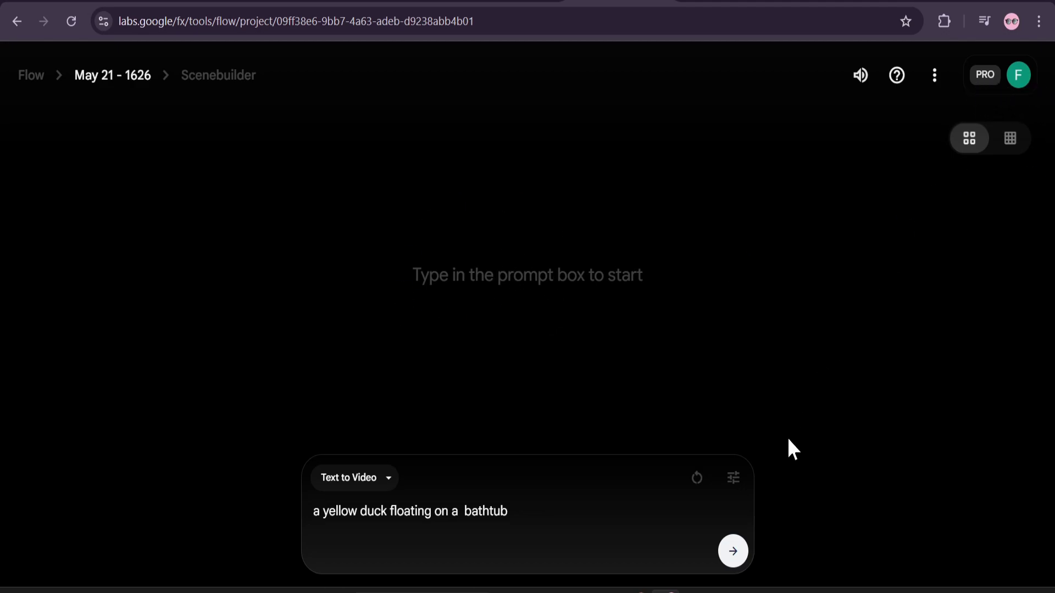
Step: Set generation quality to Fast with 2 outputs per prompt
left_click(742, 484)
left_click(726, 391)
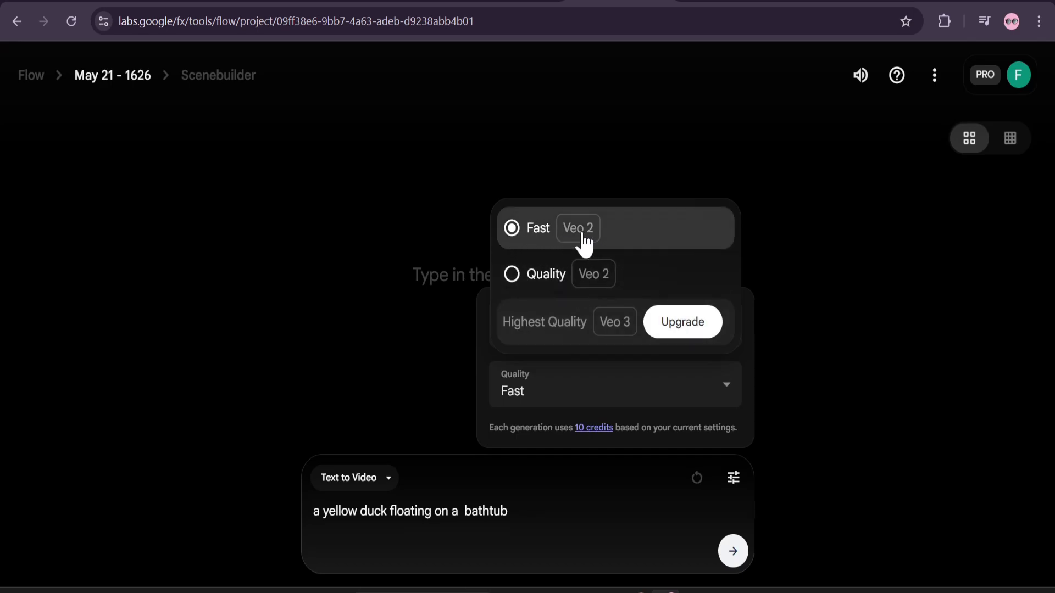
left_click(591, 430)
left_click(618, 324)
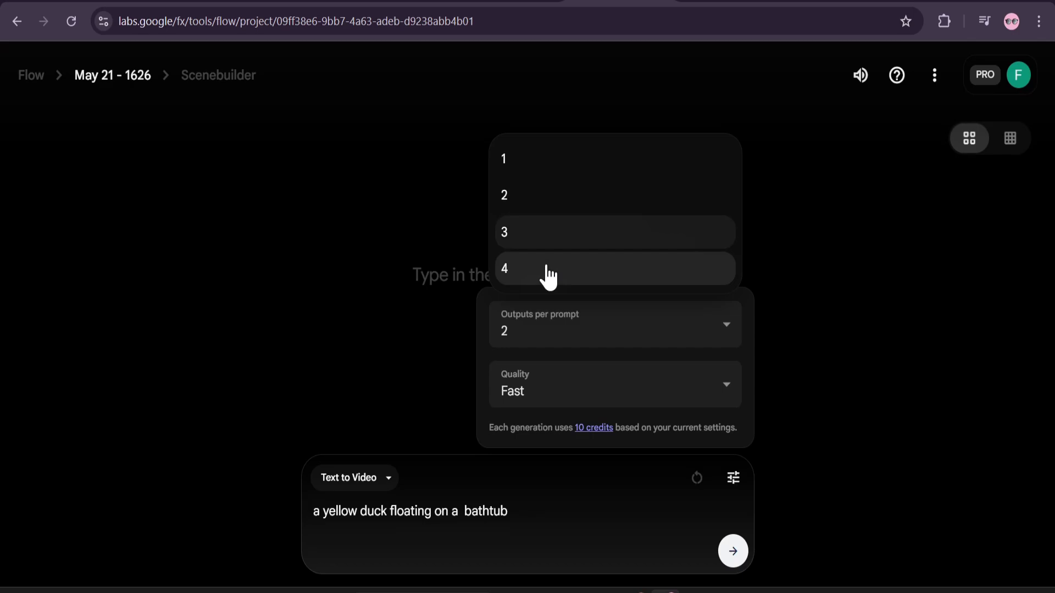
left_click(521, 199)
left_click(393, 255)
Step: Check the generation mode list and keep Text to Video
left_click(356, 474)
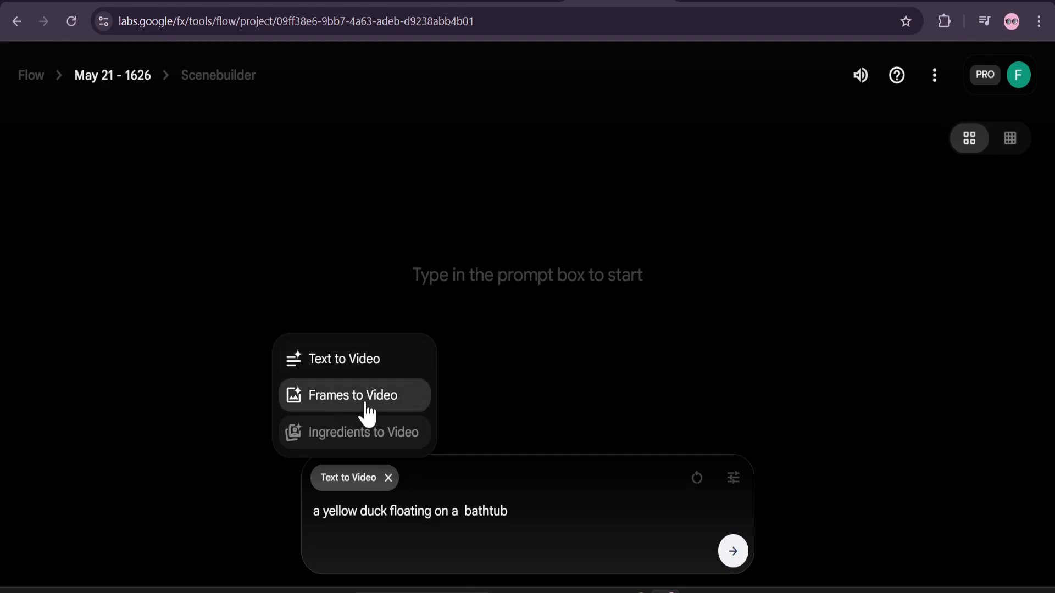
mouse_move(354, 449)
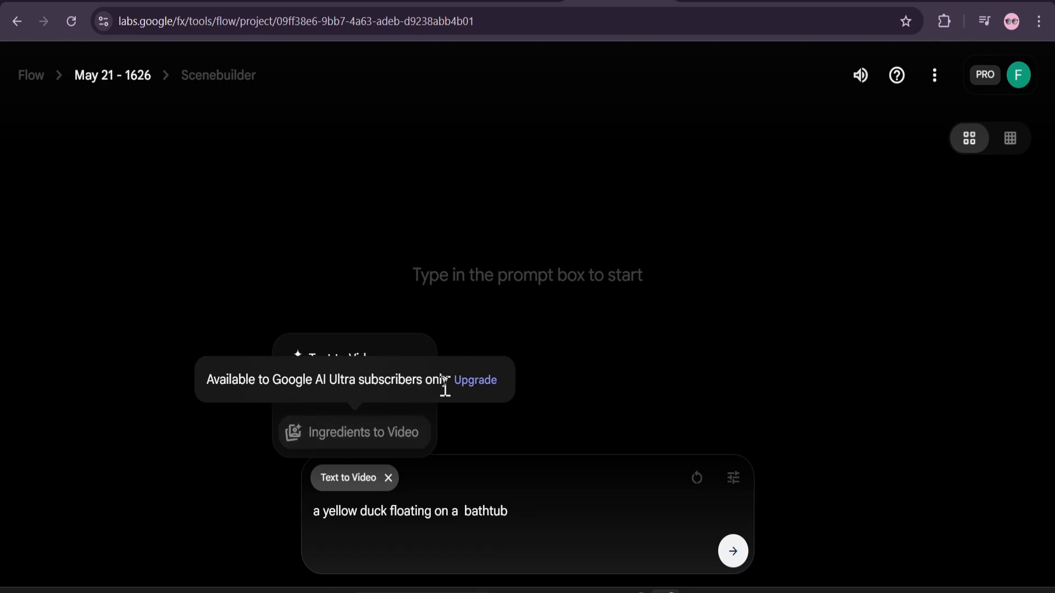
left_click(400, 502)
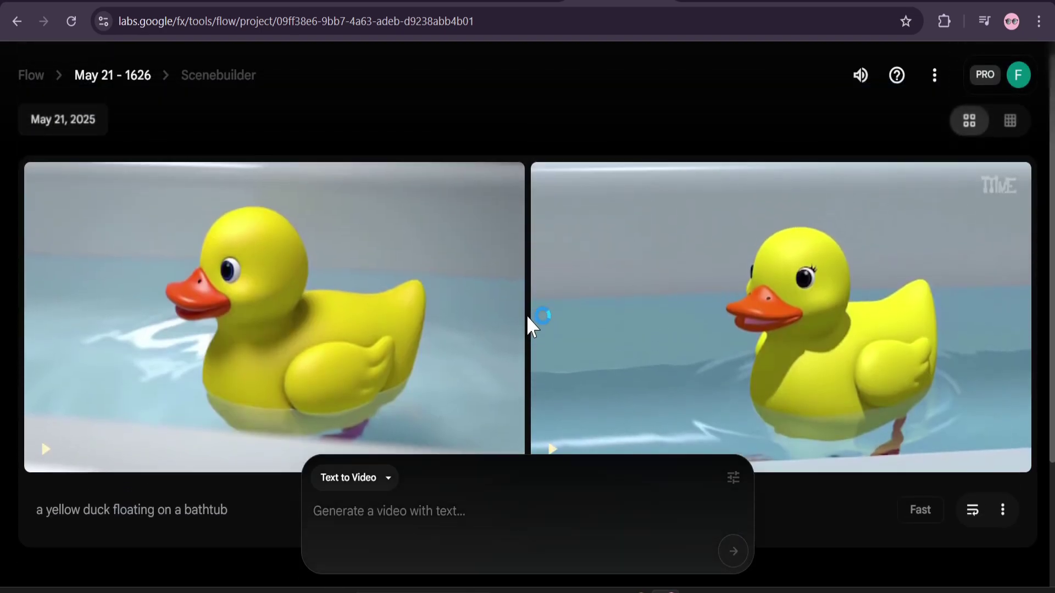
Step: Play both the left and right yellow duck bathtub clips
scroll(526, 324, "down", 3)
left_click(45, 282)
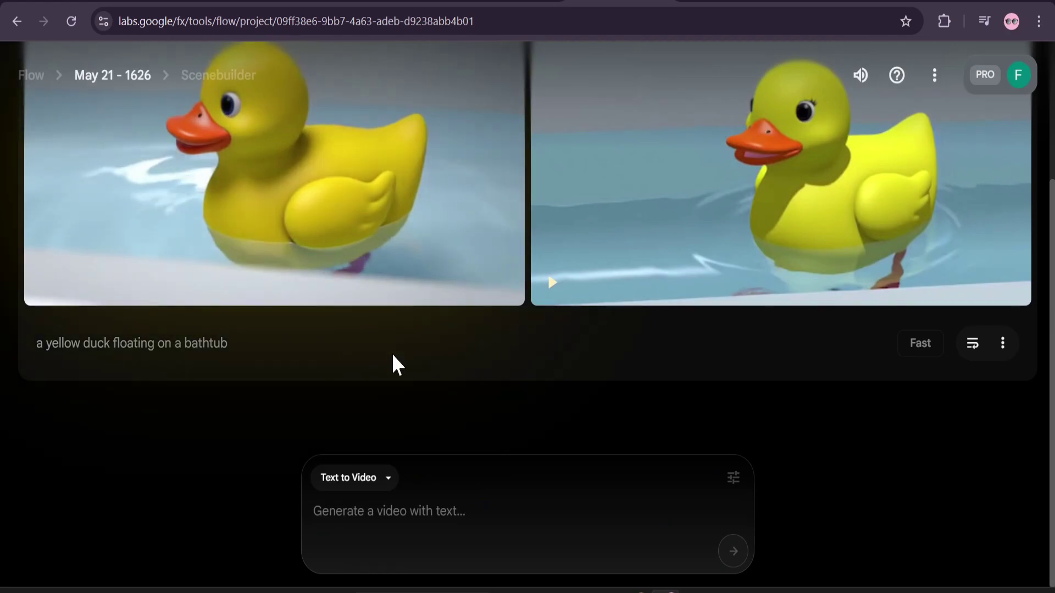
scroll(398, 335, "up", 3)
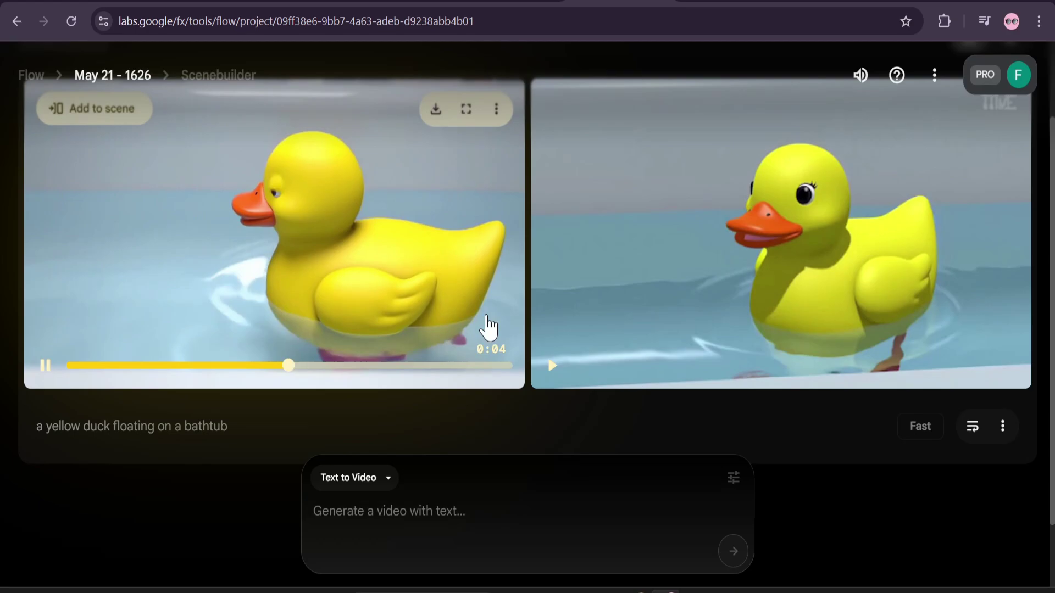
left_click(552, 366)
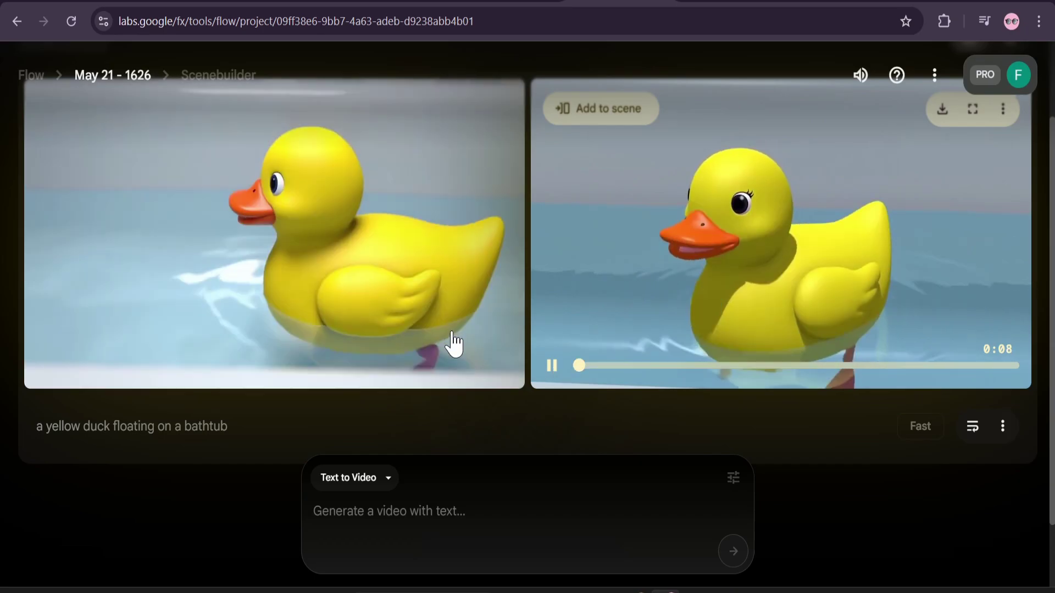
scroll(533, 357, "up", 2)
scroll(547, 374, "down", 2)
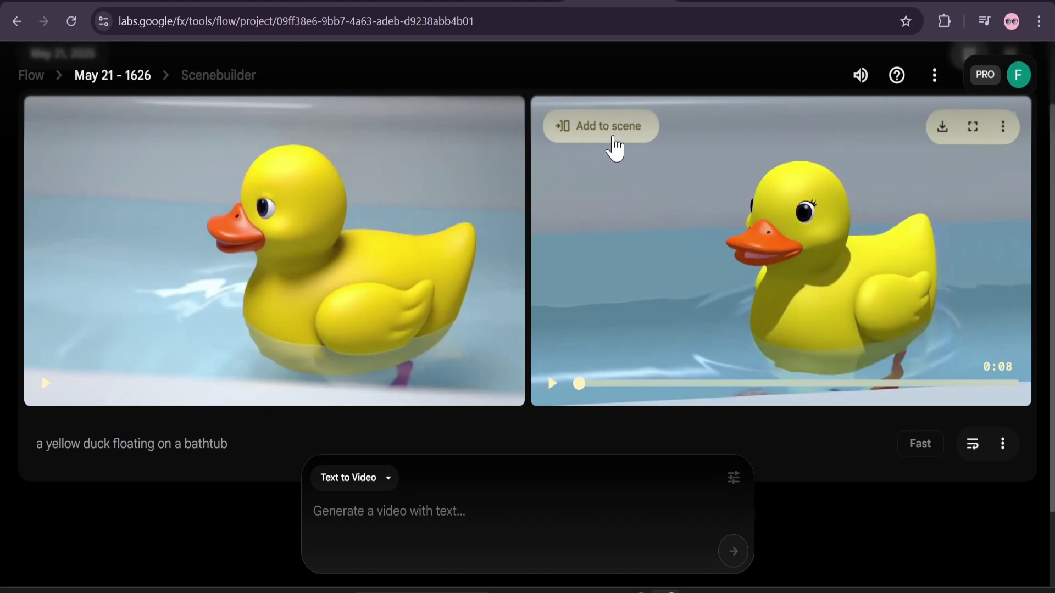
Step: Add the right duck clip to the scene and extend it with 'a ball drops on the bathtub'
left_click(613, 137)
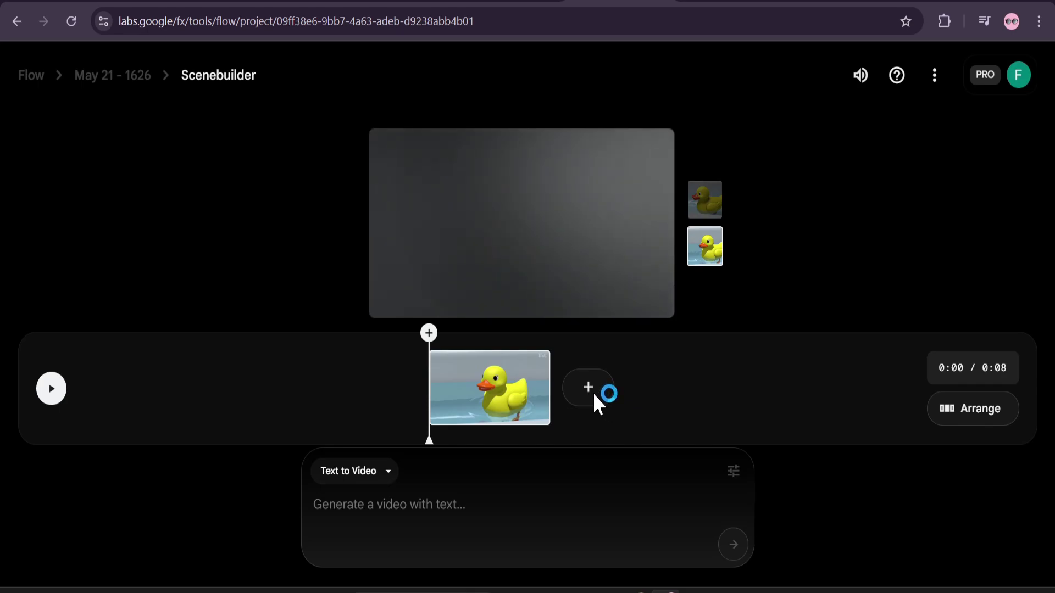
left_click(594, 393)
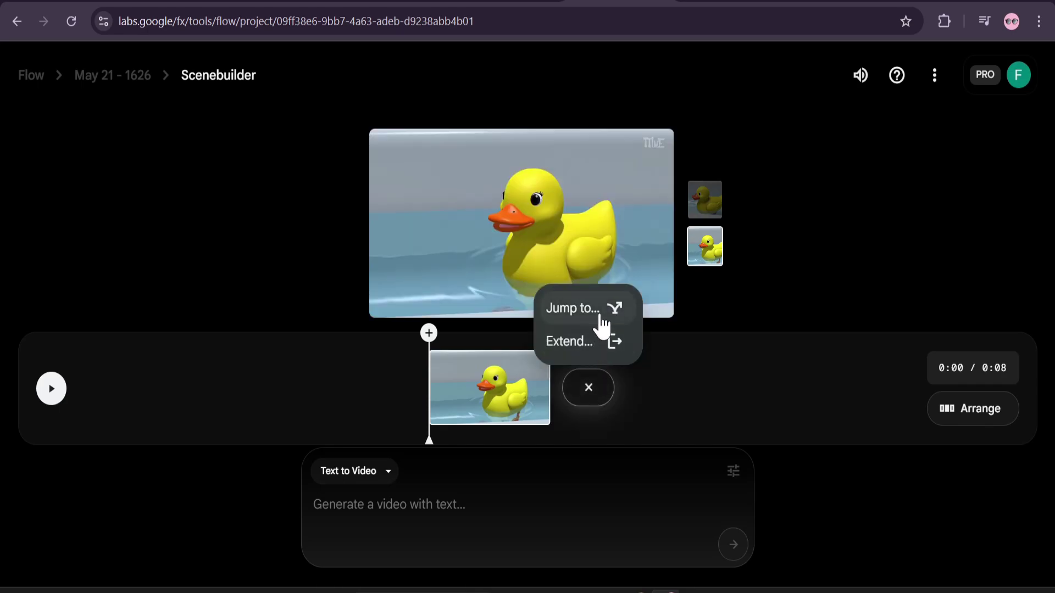
left_click(614, 352)
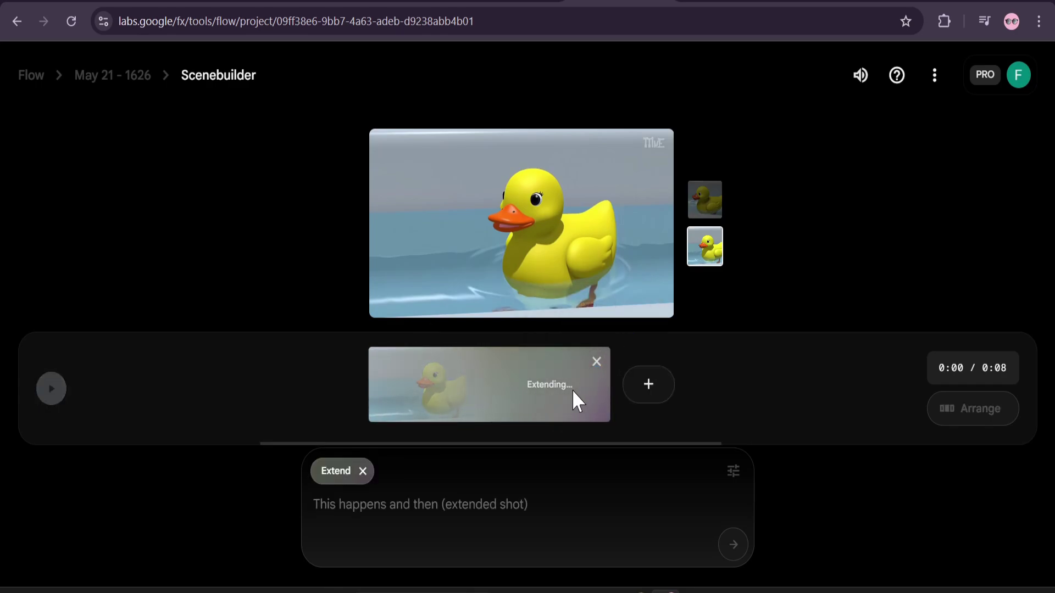
left_click(393, 506)
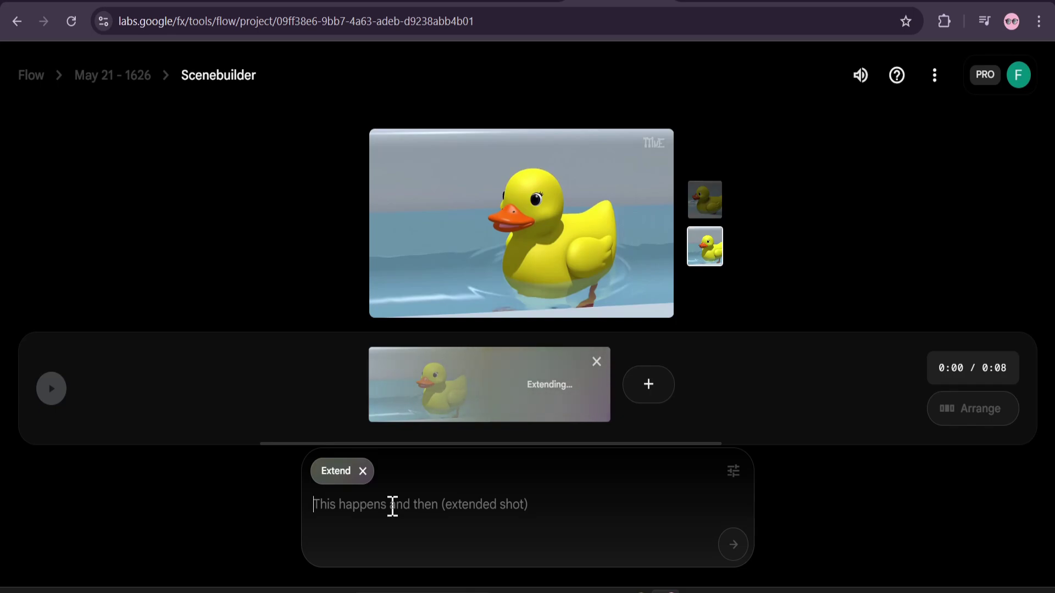
type("a ball drops on the bathtub")
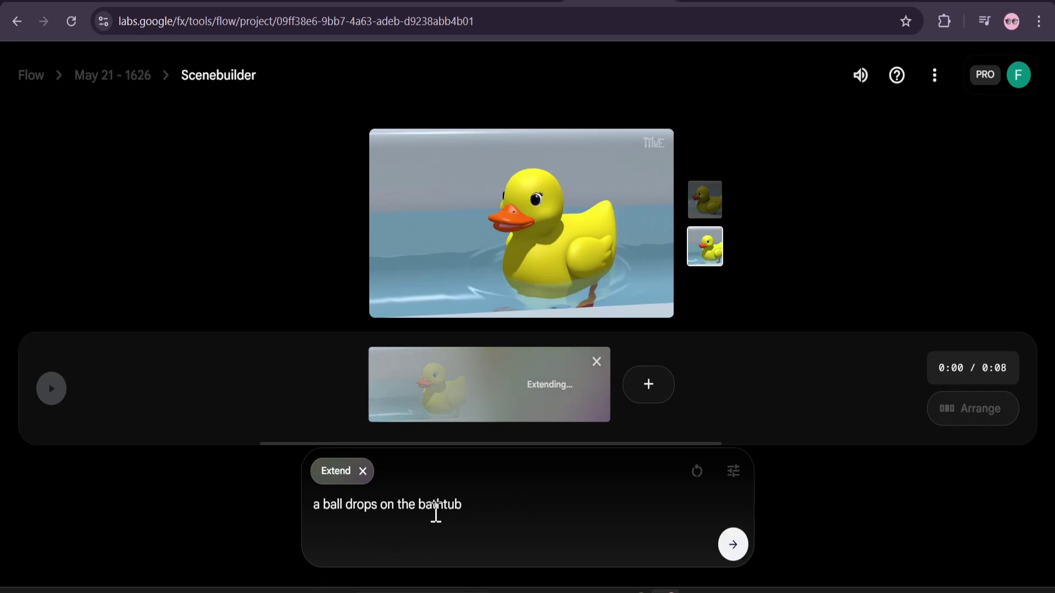
left_click(732, 545)
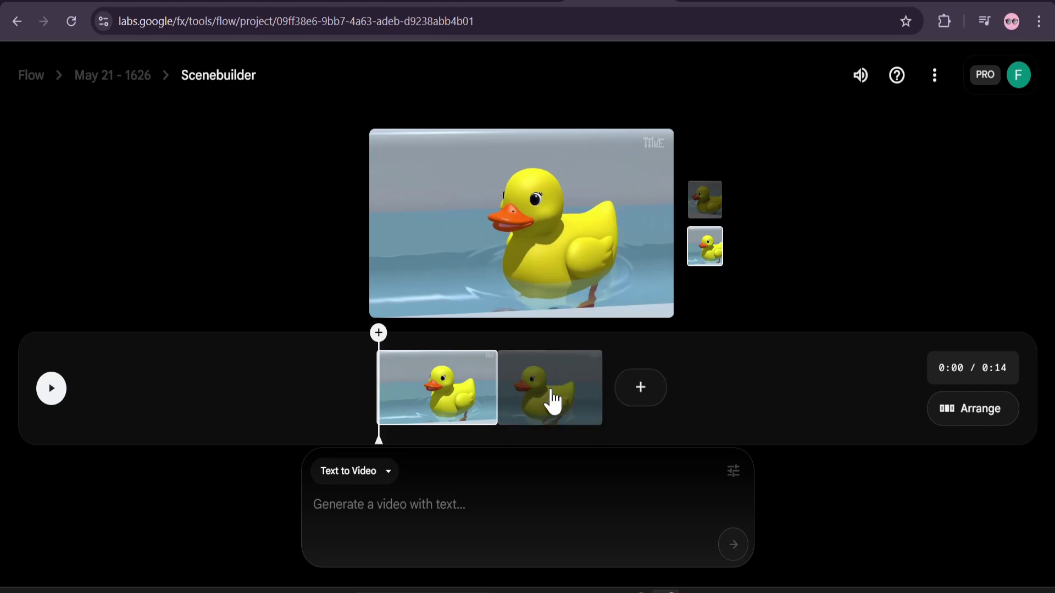
left_click(51, 391)
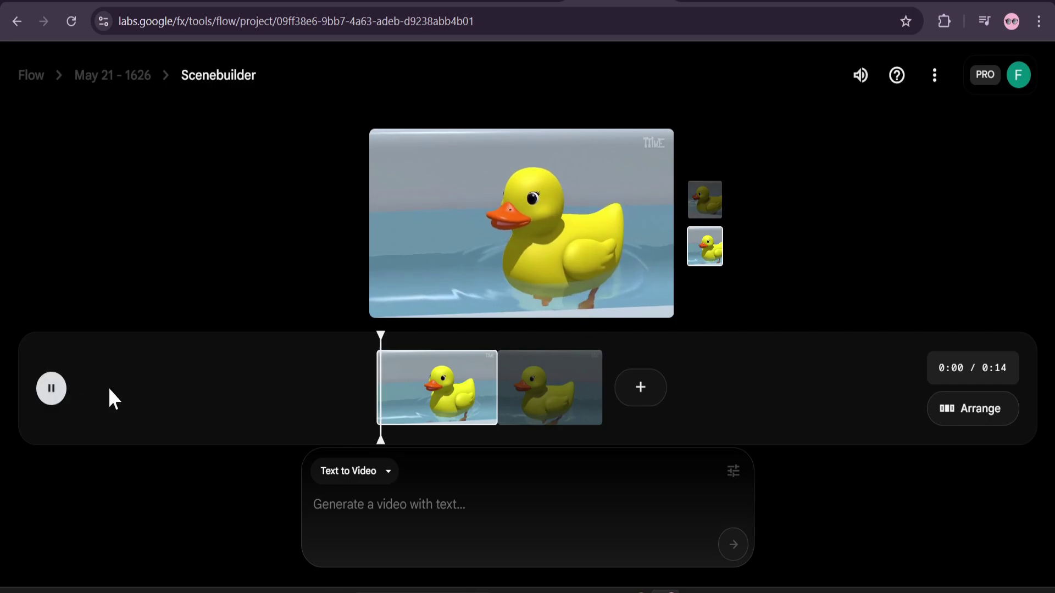
left_click_drag(389, 336, 479, 352)
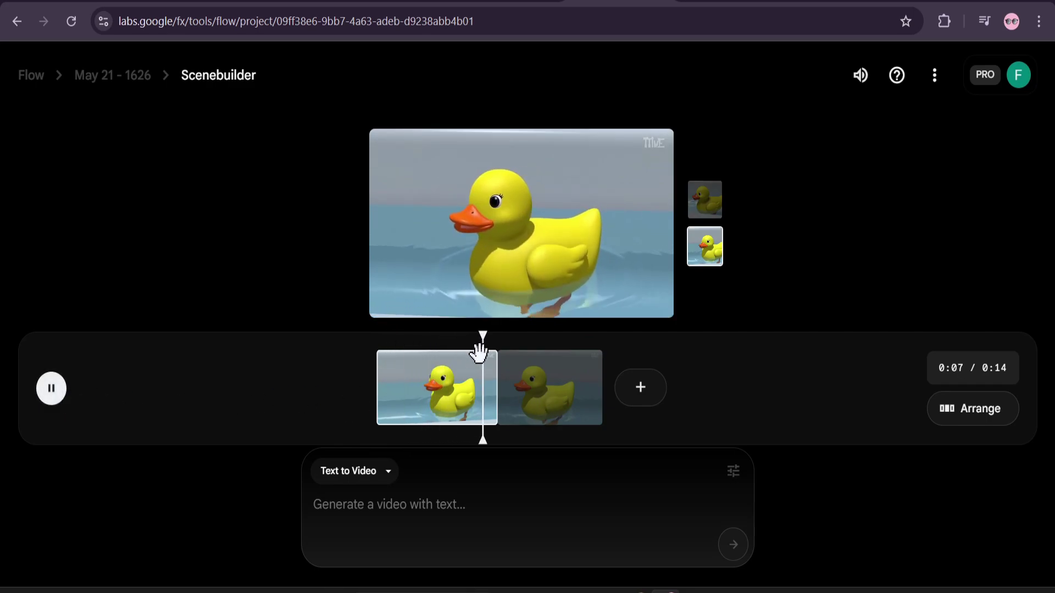
left_click(511, 355)
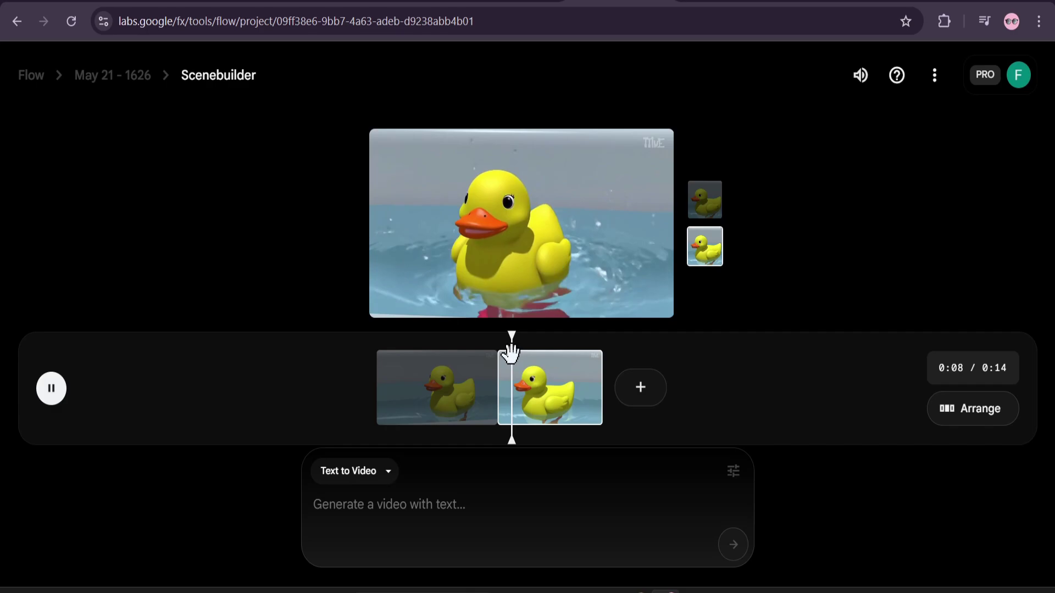
left_click(541, 286)
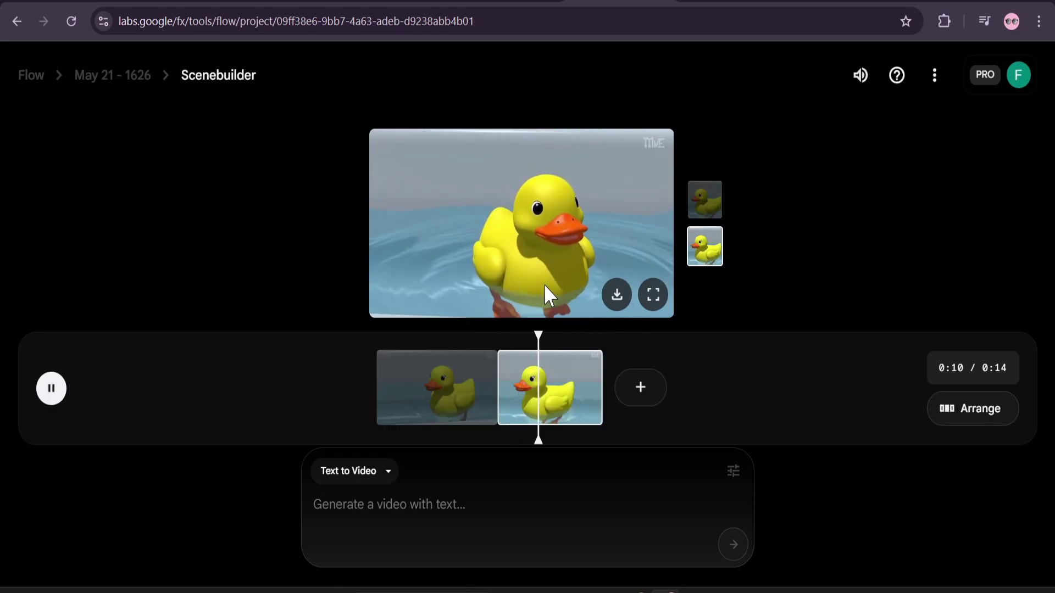
left_click(639, 391)
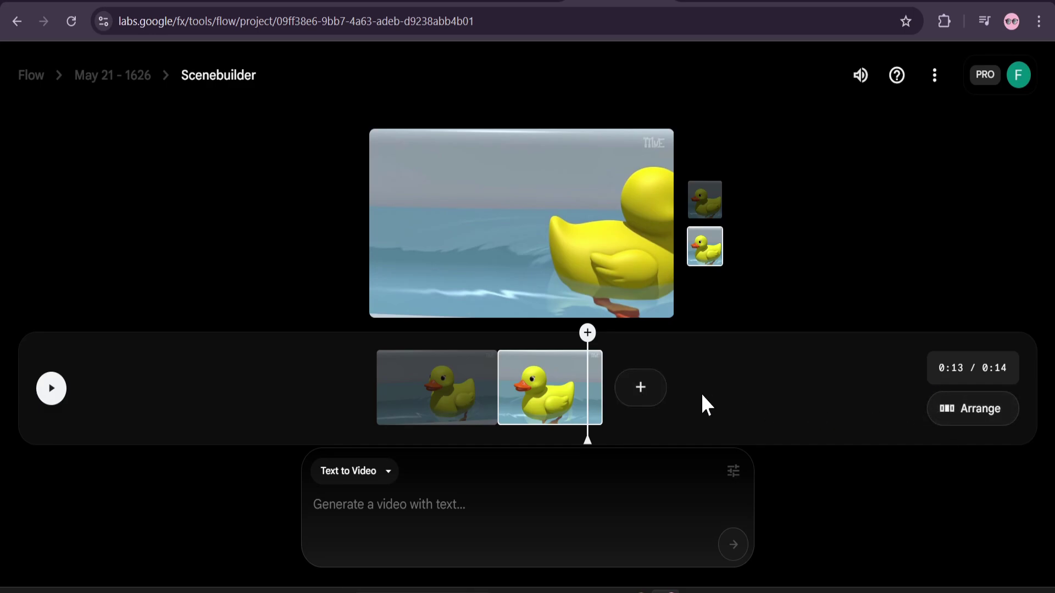
Step: Trim the first duck clip's start so the scene runs 0:12, keeping the second clip whole
left_click_drag(583, 345, 560, 345)
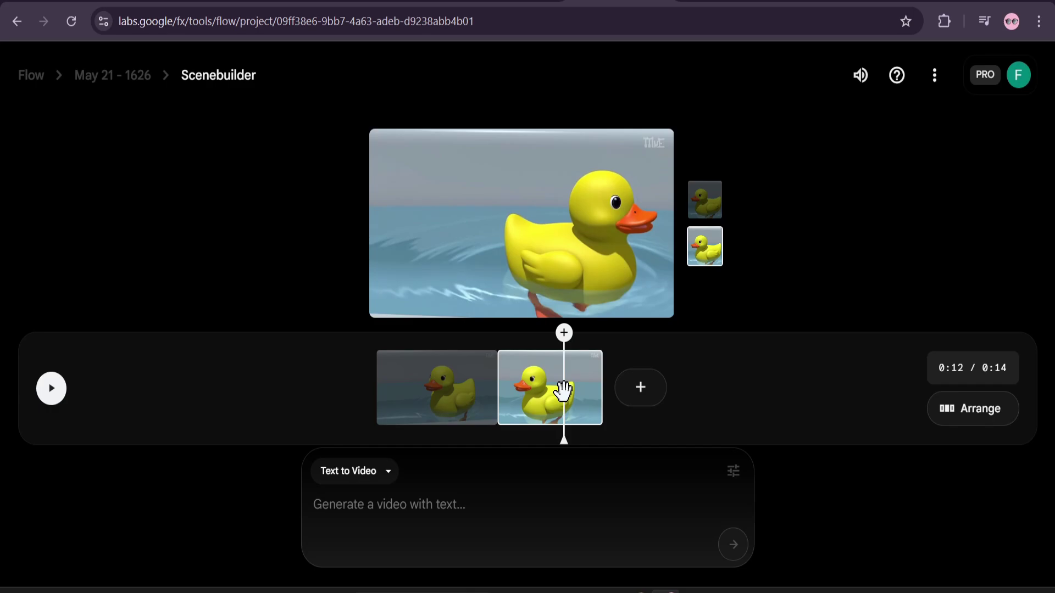
left_click(599, 396)
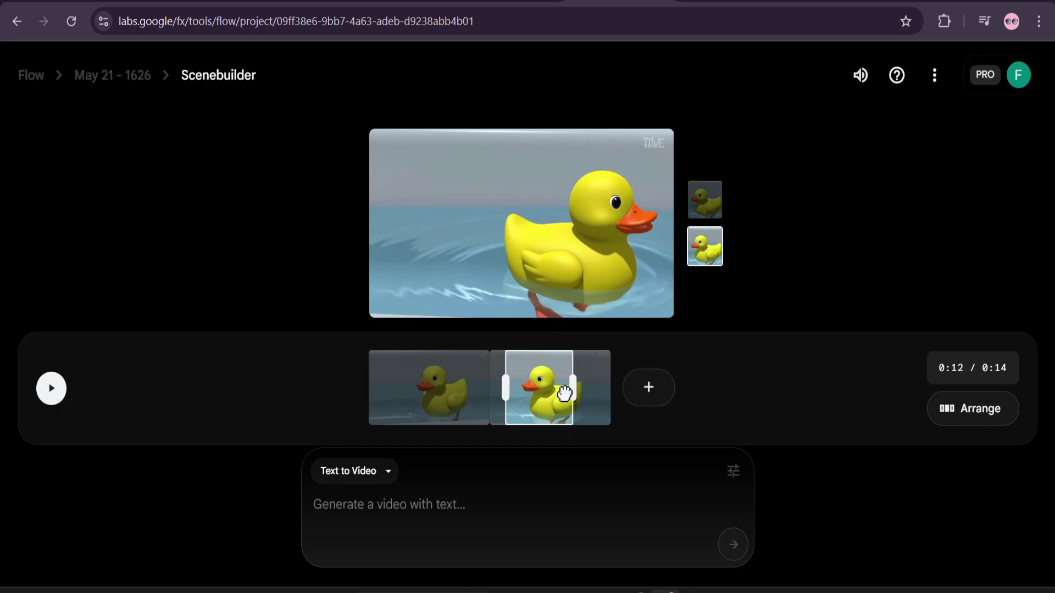
left_click_drag(565, 391, 608, 388)
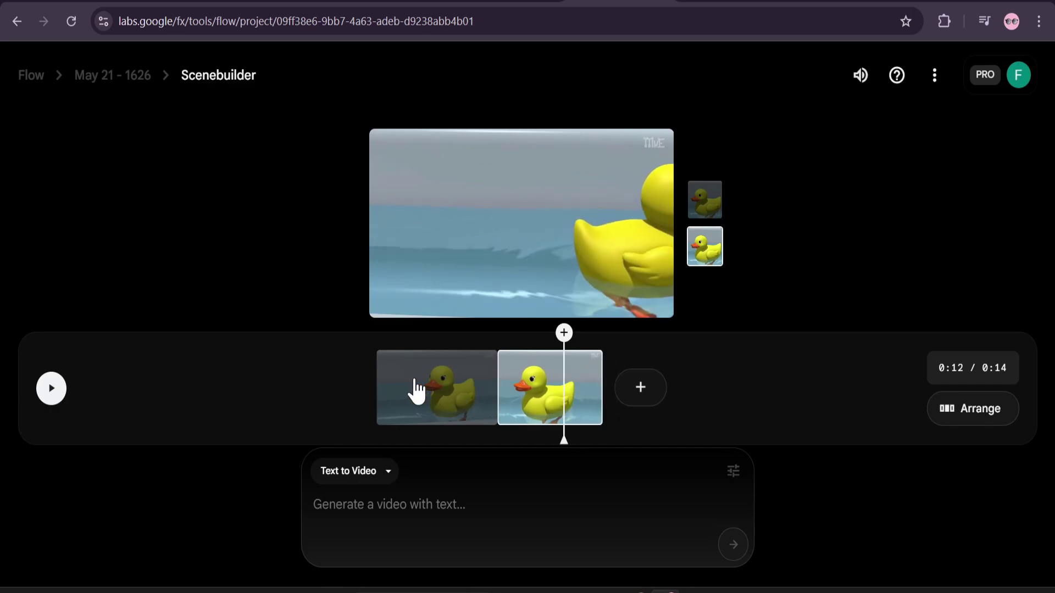
left_click(385, 396)
left_click_drag(388, 396, 420, 391)
left_click(388, 471)
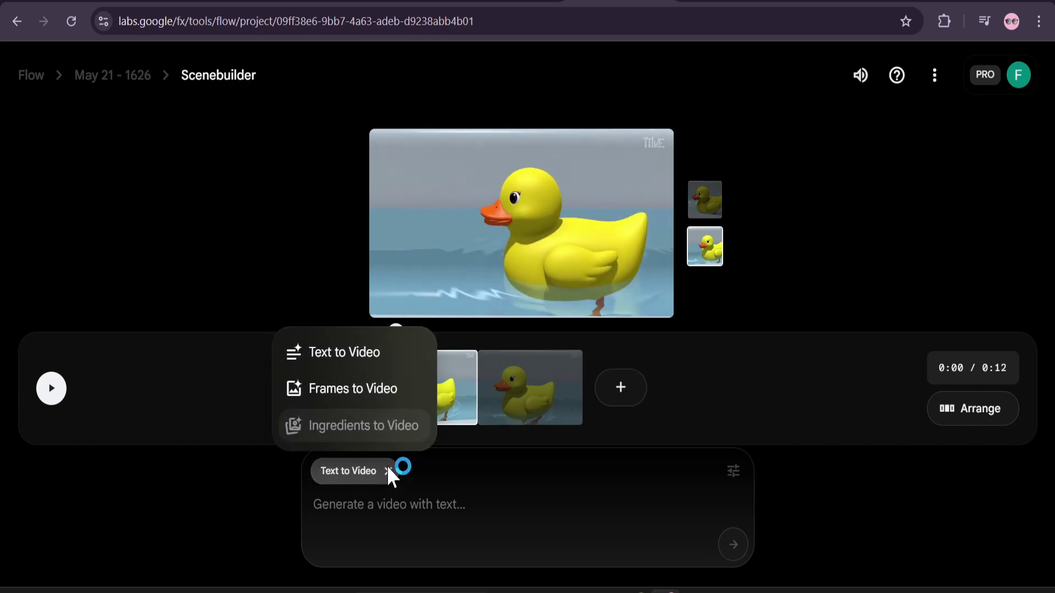
Step: Switch to Frames to Video and generate the first-frame image from a desert robot tank prompt
left_click(373, 398)
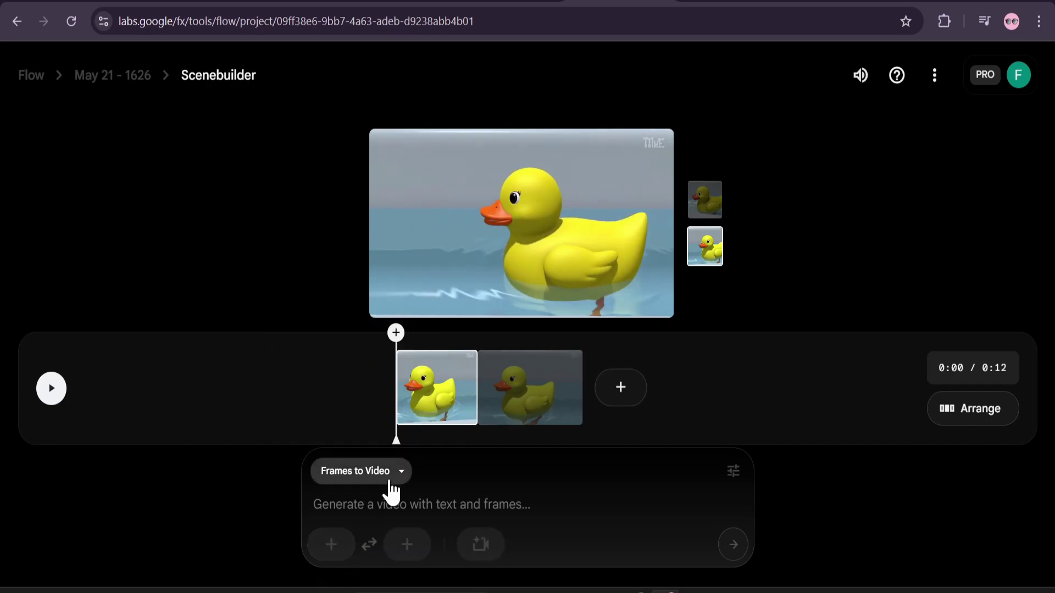
left_click(336, 547)
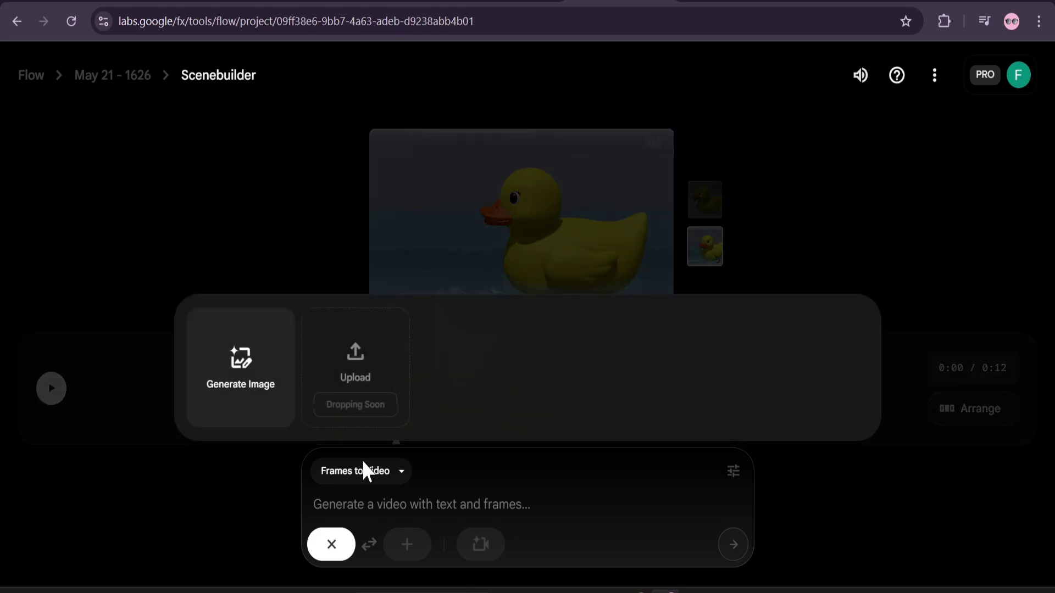
left_click(258, 397)
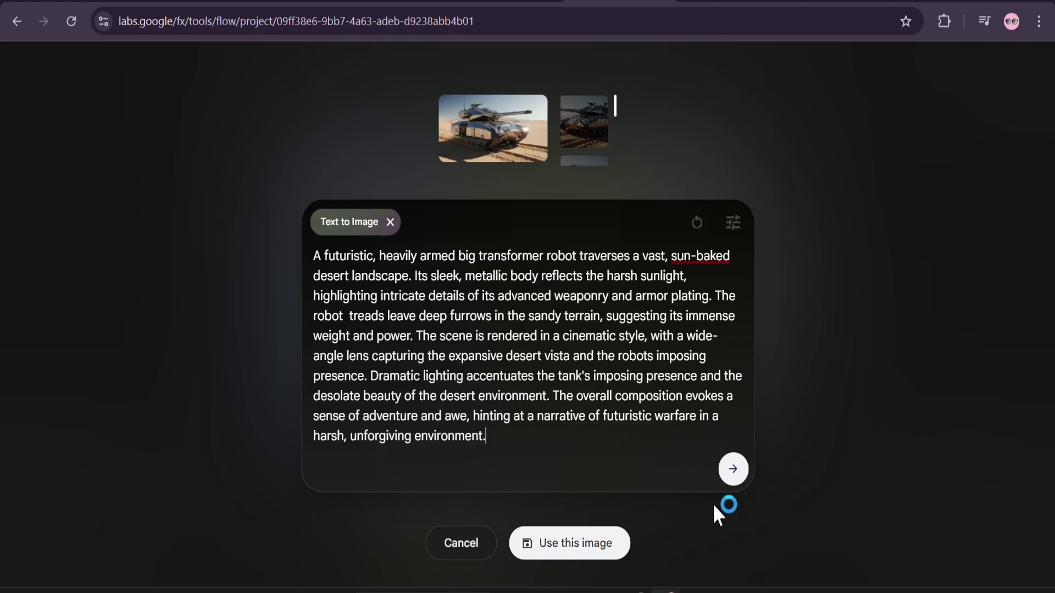
Step: Generate the desert tank images, compare all four, and use the first as the frame
left_click(733, 470)
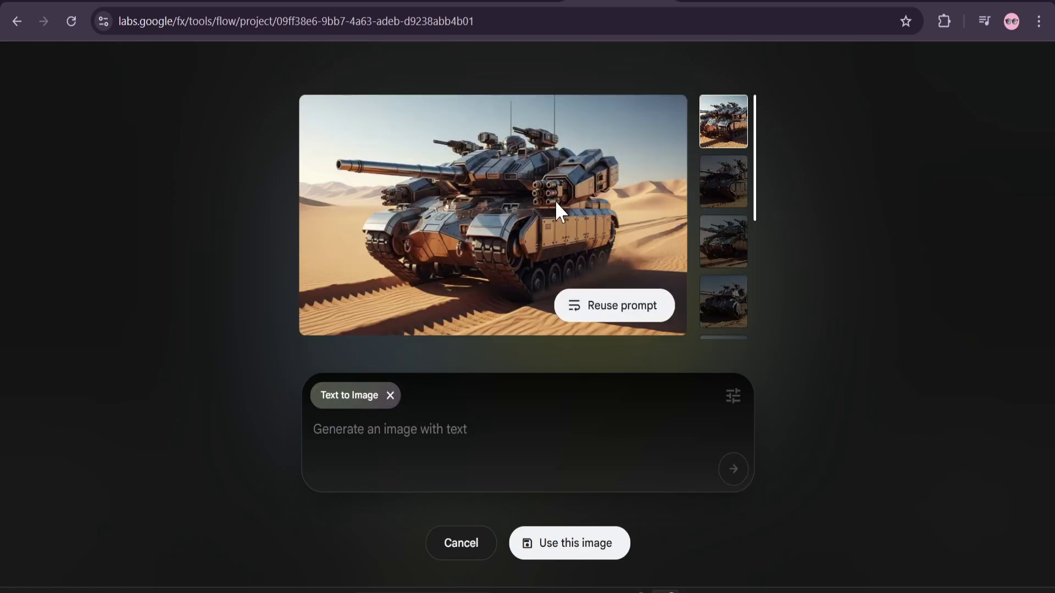
left_click(715, 182)
left_click(716, 236)
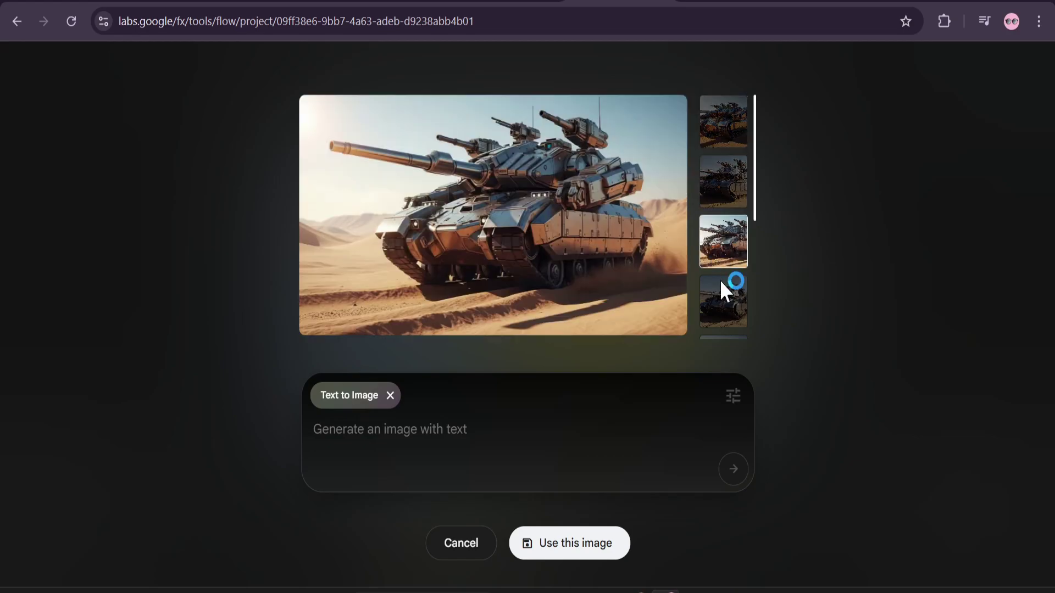
left_click(724, 289)
left_click(722, 236)
left_click(720, 183)
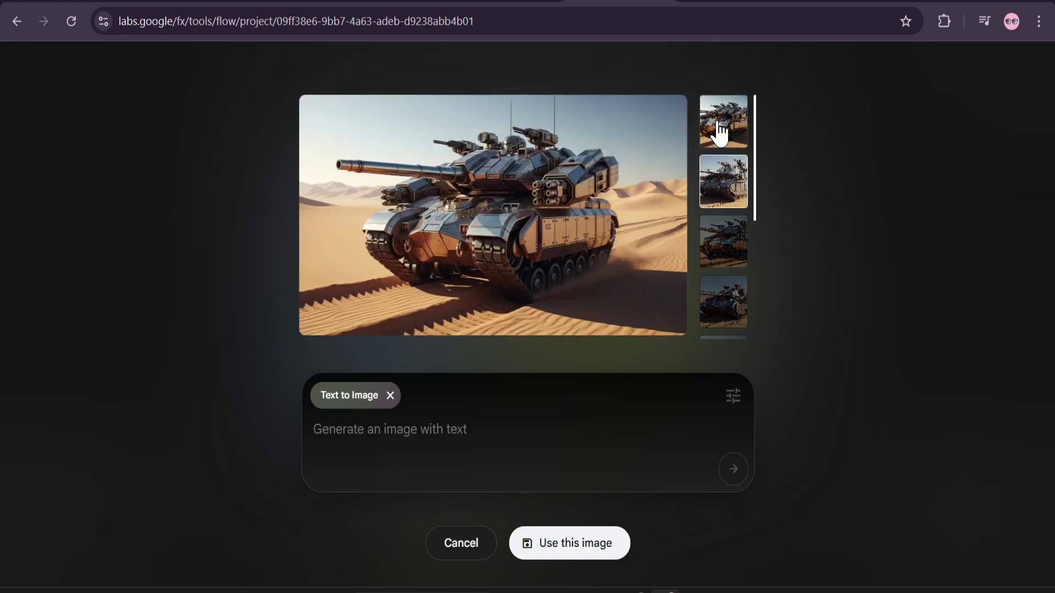
left_click(719, 127)
left_click(580, 540)
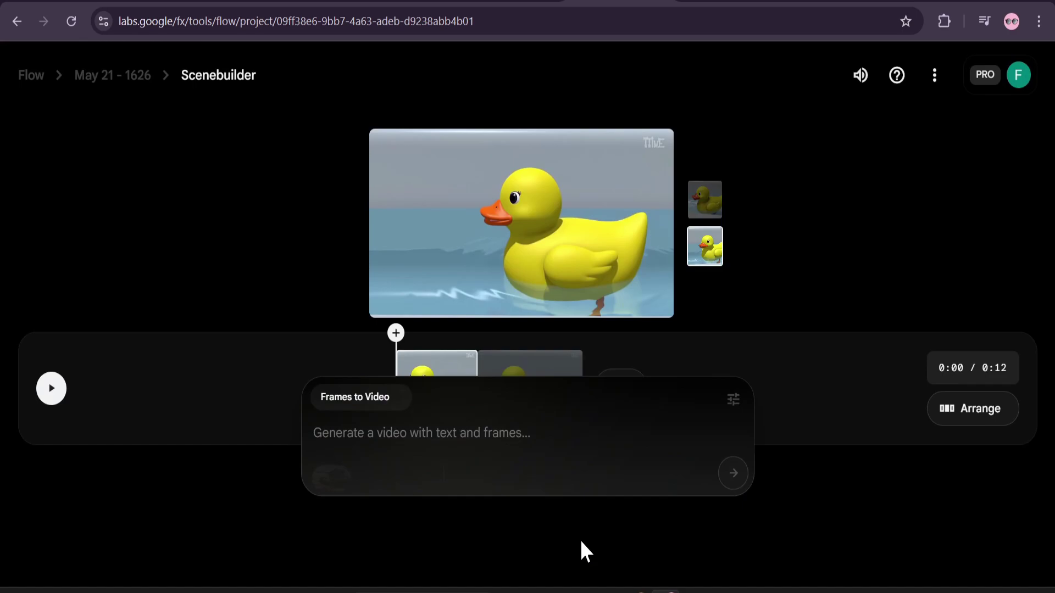
Step: Enter the tank transformation prompt with Orbit left camera motion
mouse_move(345, 560)
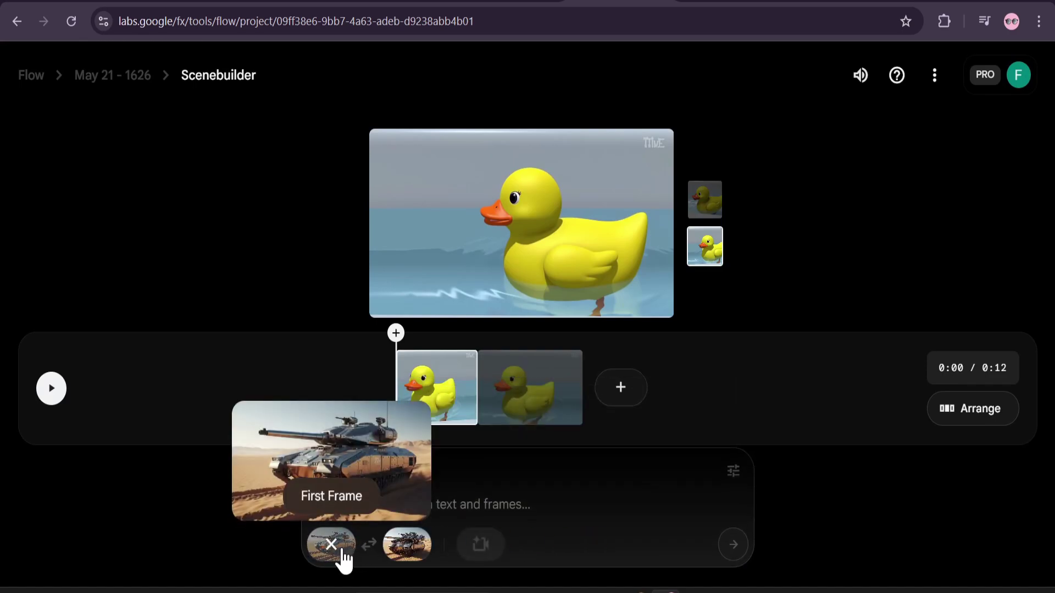
mouse_move(411, 555)
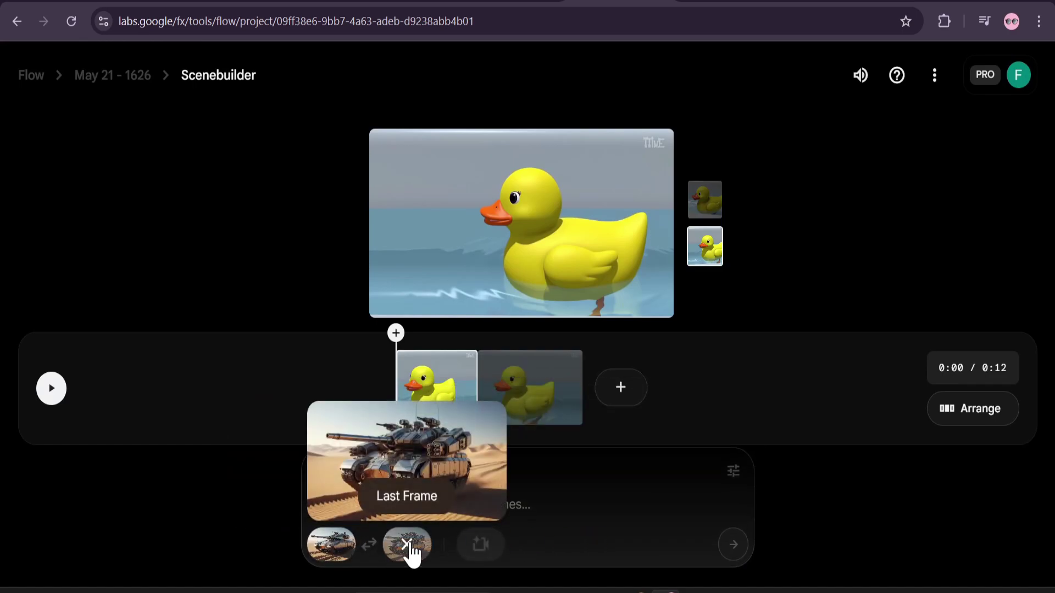
left_click(586, 503)
type("the tank is transforming in to sci fi armor robot like transformer")
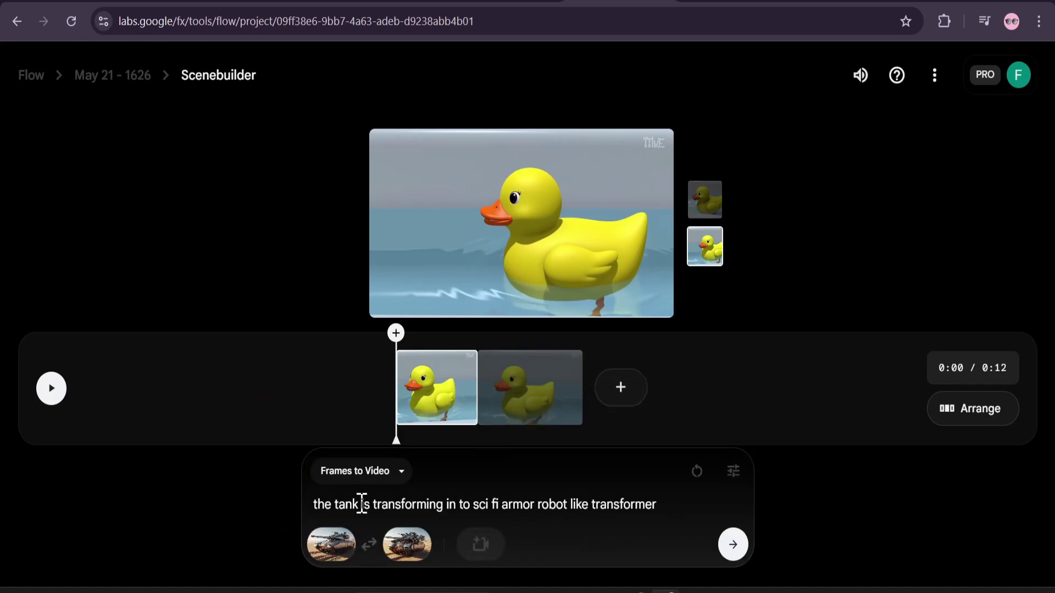
left_click(486, 548)
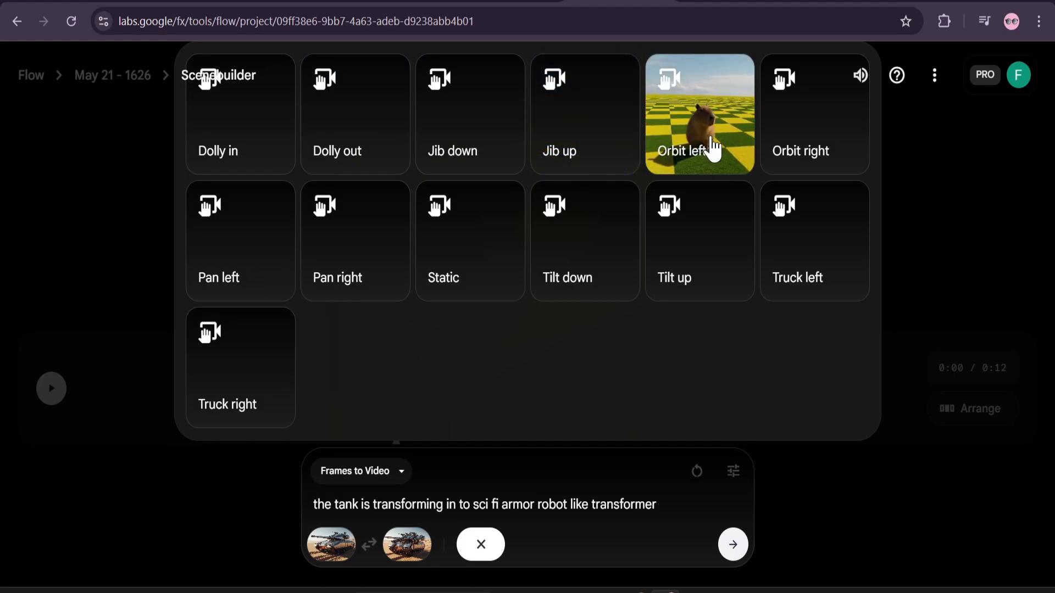
left_click(707, 157)
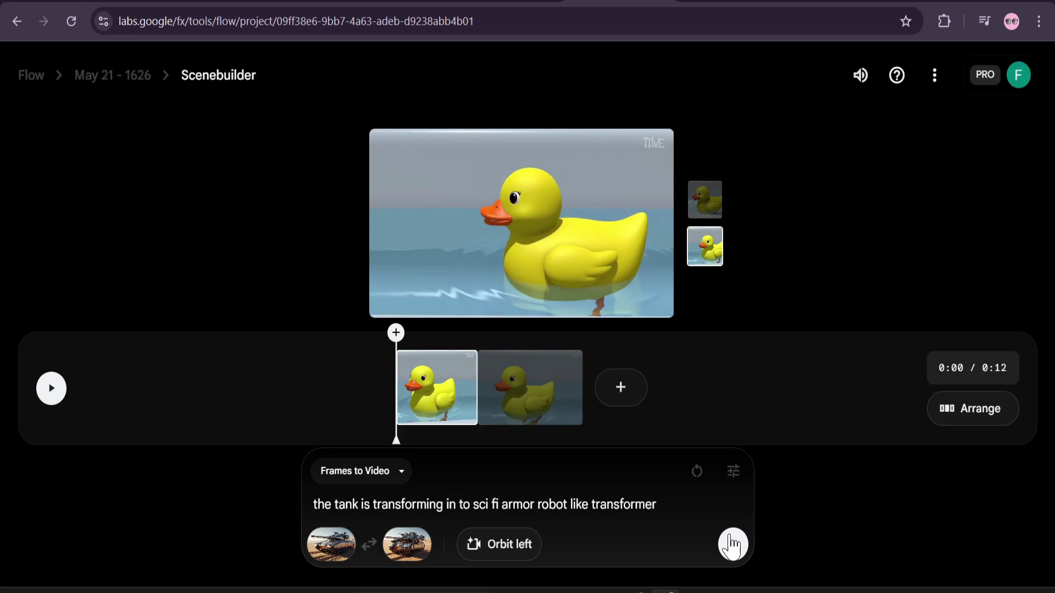
Step: Set 1 output per prompt at Quality and generate the tank video
left_click(734, 473)
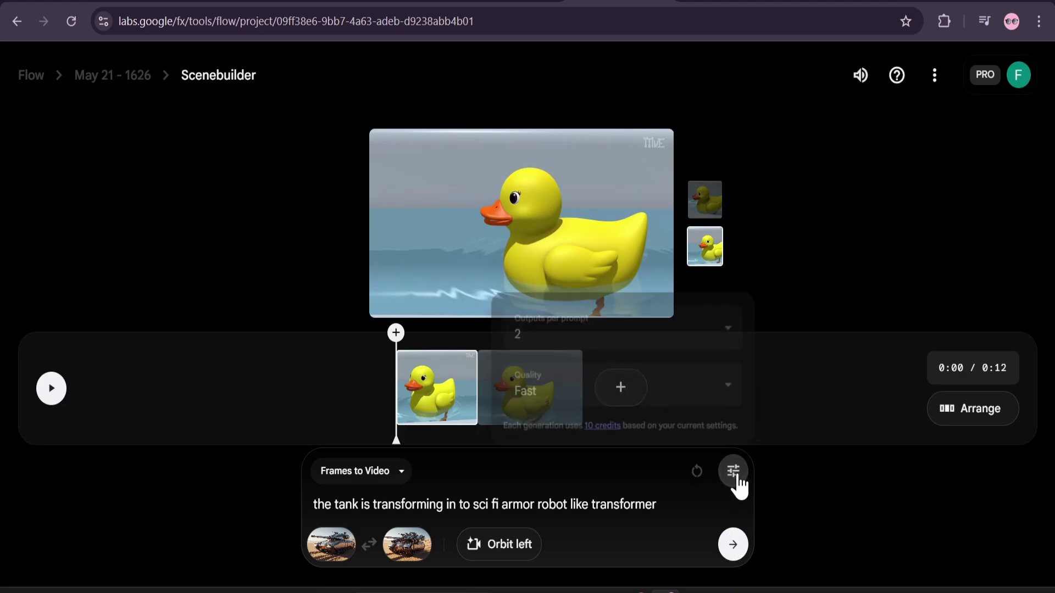
left_click(675, 318)
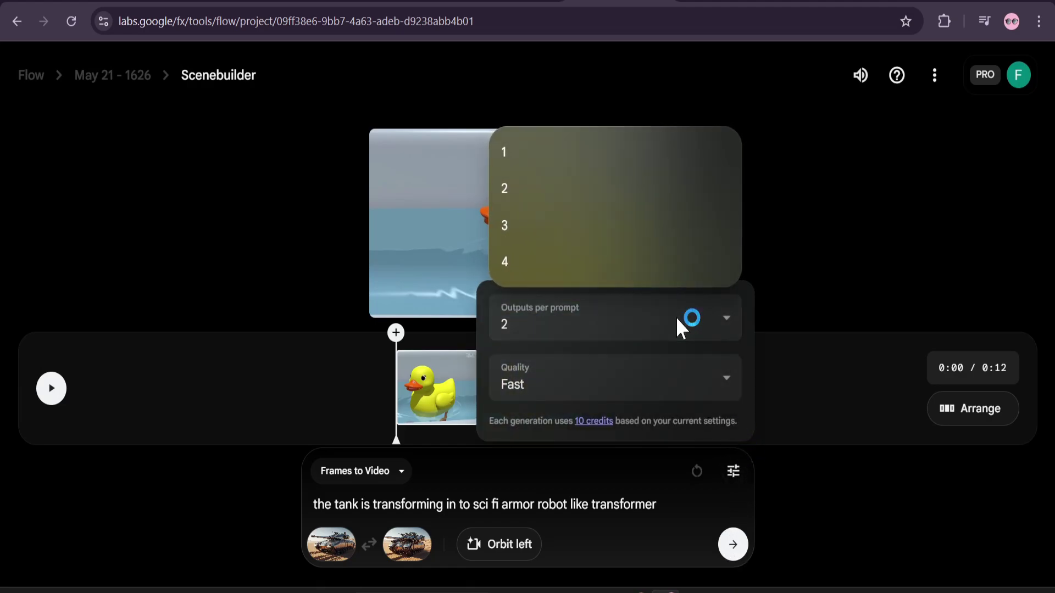
left_click(581, 161)
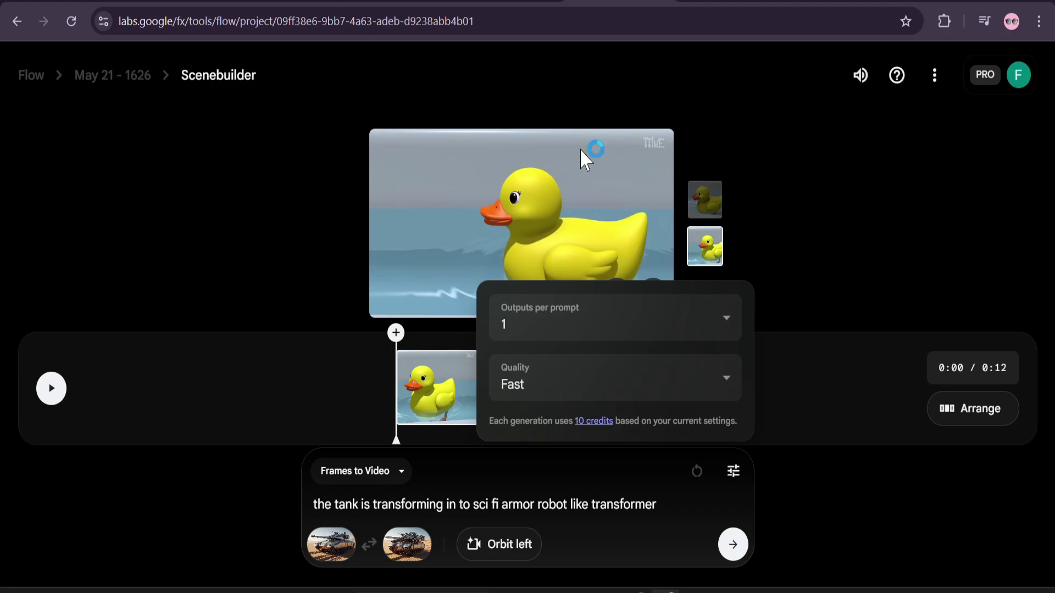
left_click(684, 385)
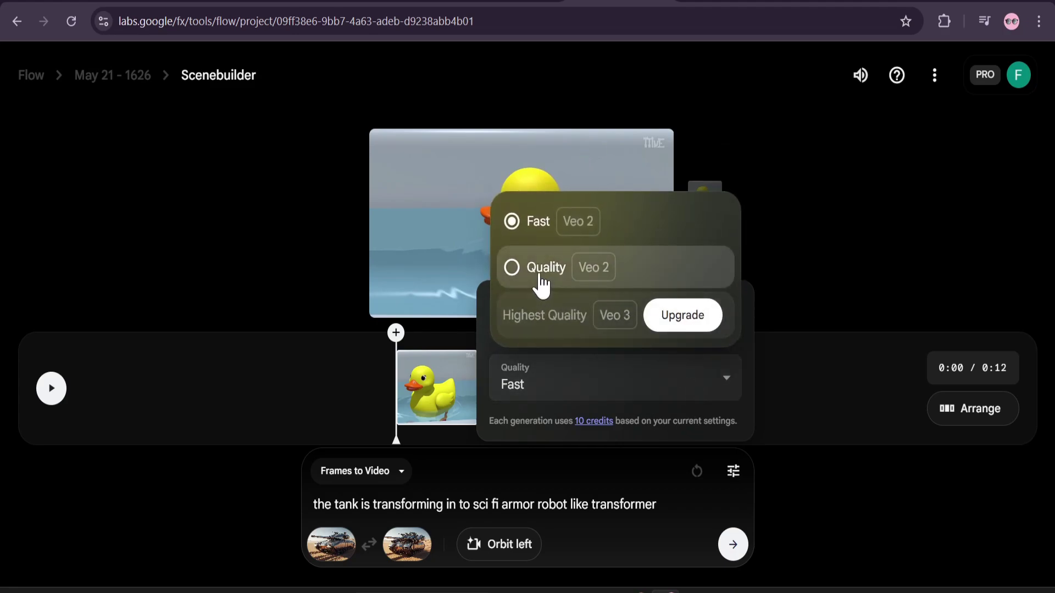
left_click(515, 277)
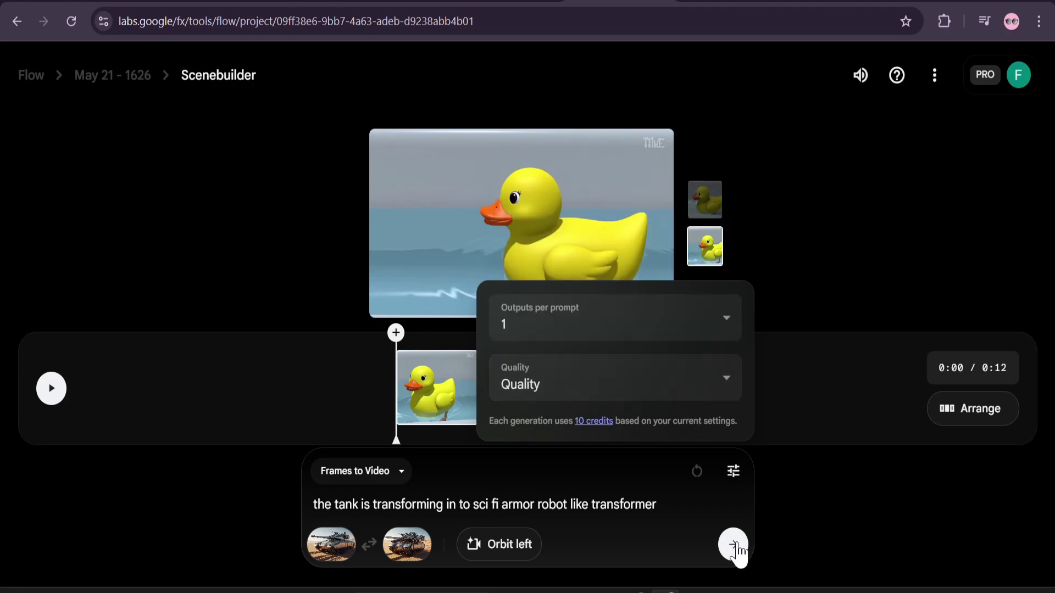
left_click(734, 545)
Step: Resubmit the tank prompt and watch the 8-second tank clip full screen
left_click(734, 545)
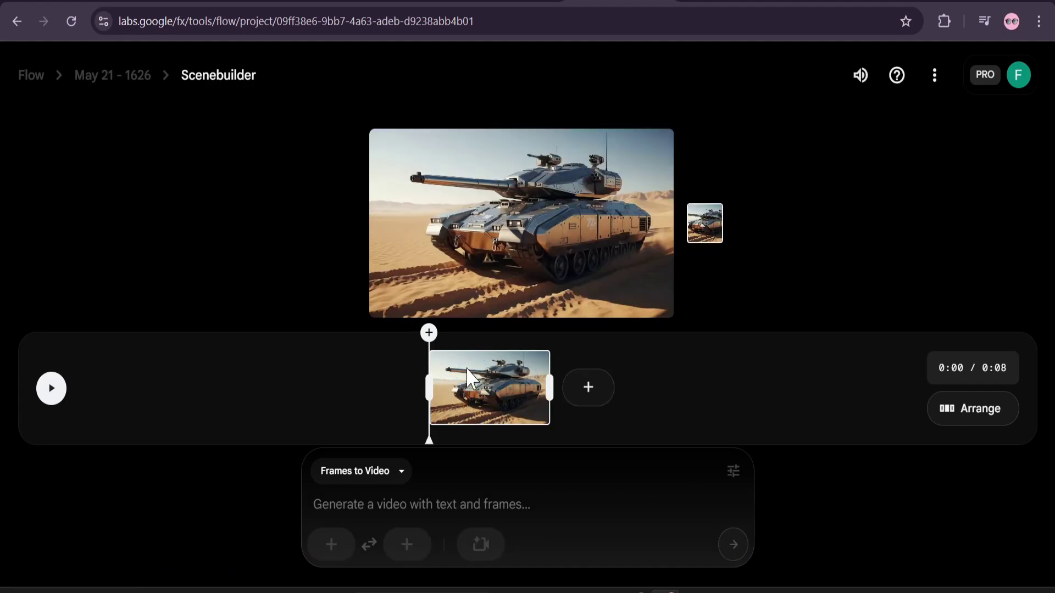
left_click(51, 389)
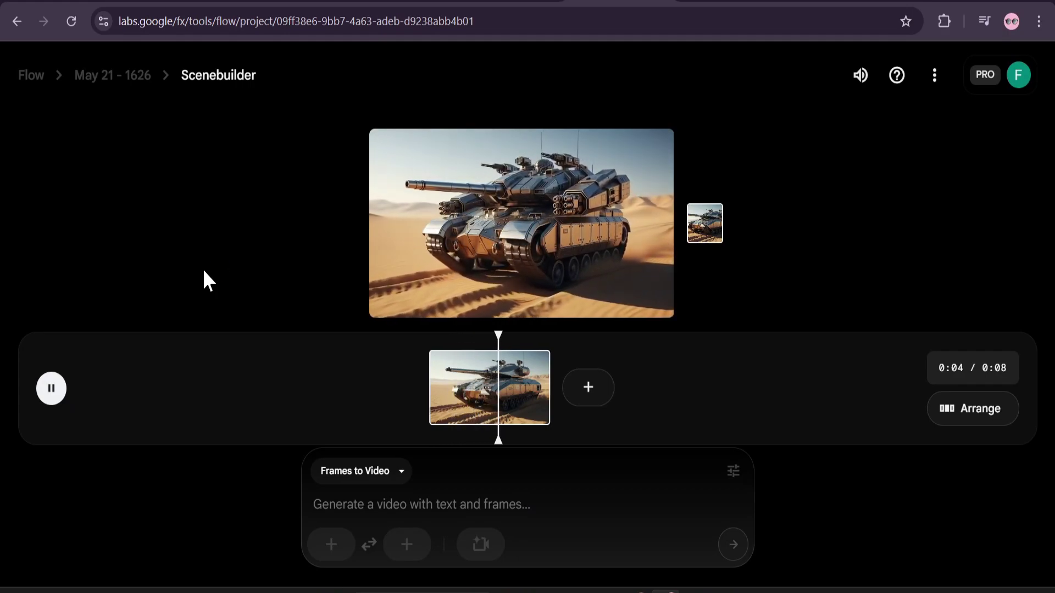
mouse_move(653, 314)
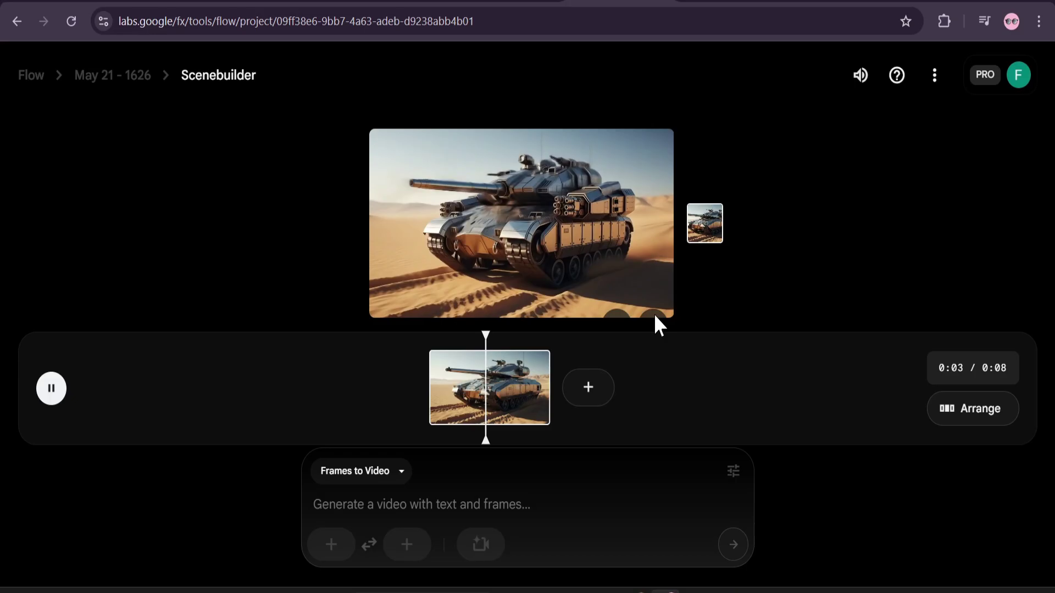
left_click(653, 295)
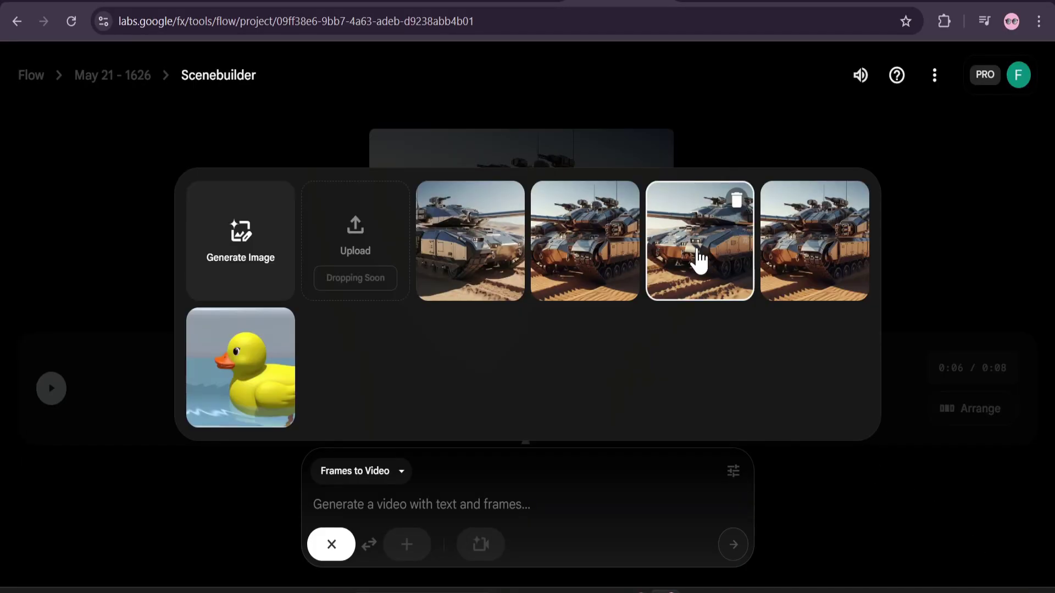
Step: Put a tank image in the first-frame slot and begin filling the last frame
left_click(697, 261)
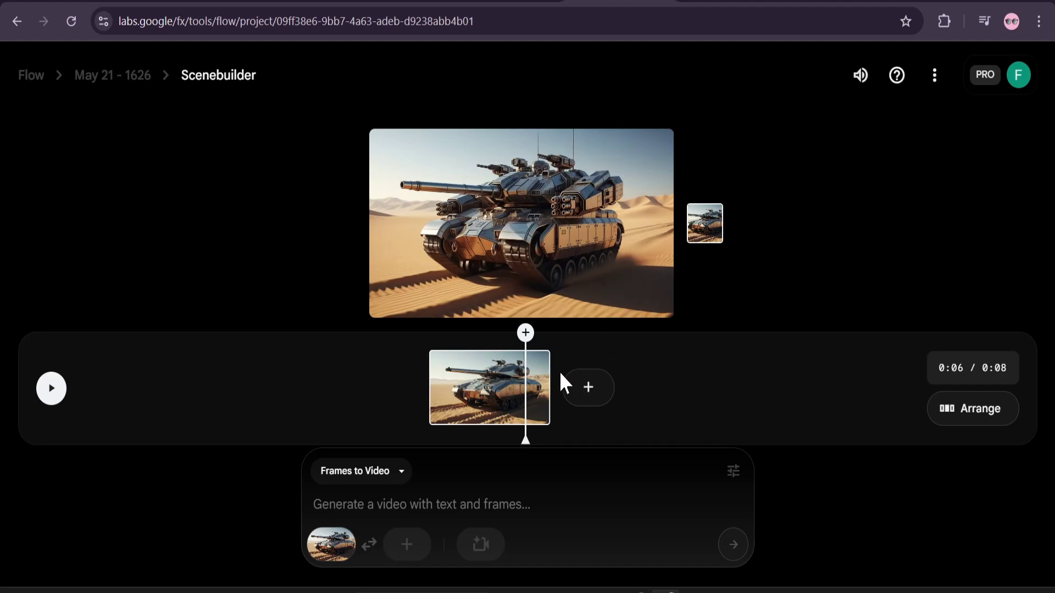
mouse_move(333, 547)
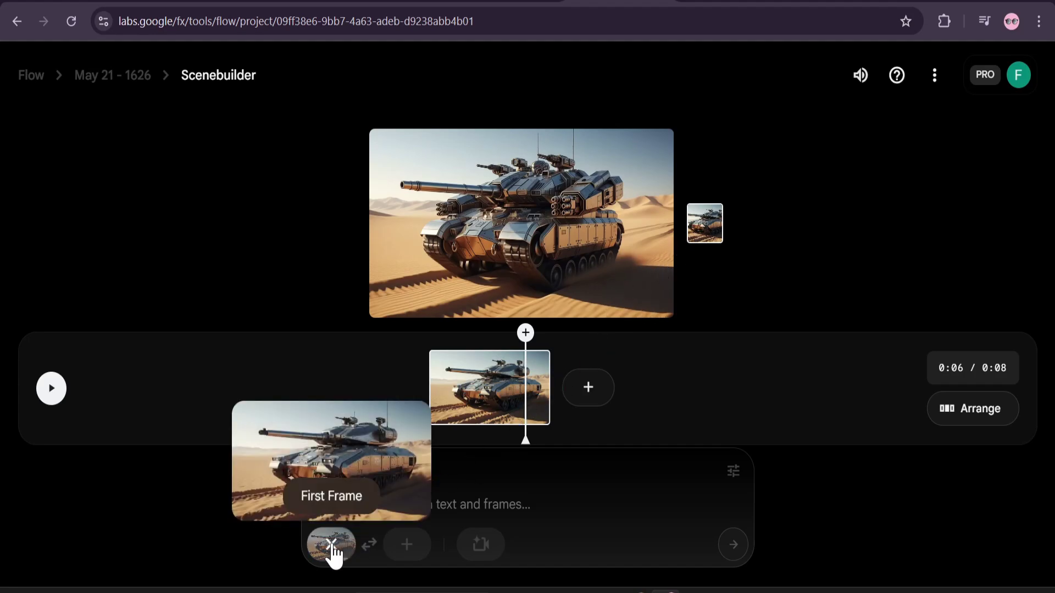
left_click(409, 547)
Step: Use a tank image as the last frame and scroll through the generated videos
left_click(571, 259)
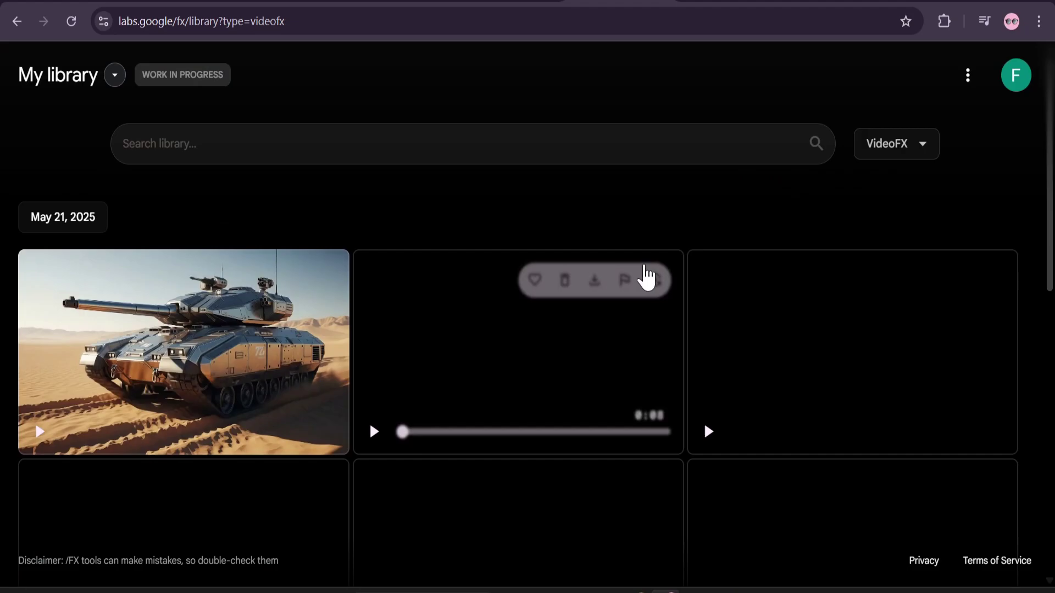
scroll(659, 313, "down", 4)
scroll(676, 302, "up", 4)
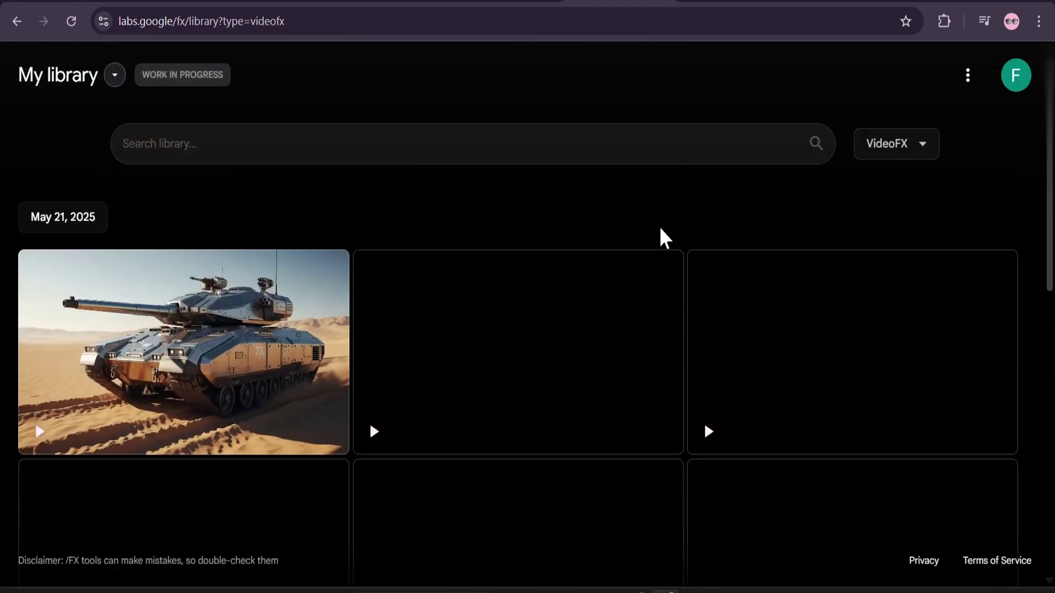
scroll(666, 288, "down", 3)
scroll(671, 273, "up", 3)
Step: Reopen My library from the account panel and browse the generated videos
left_click(1007, 82)
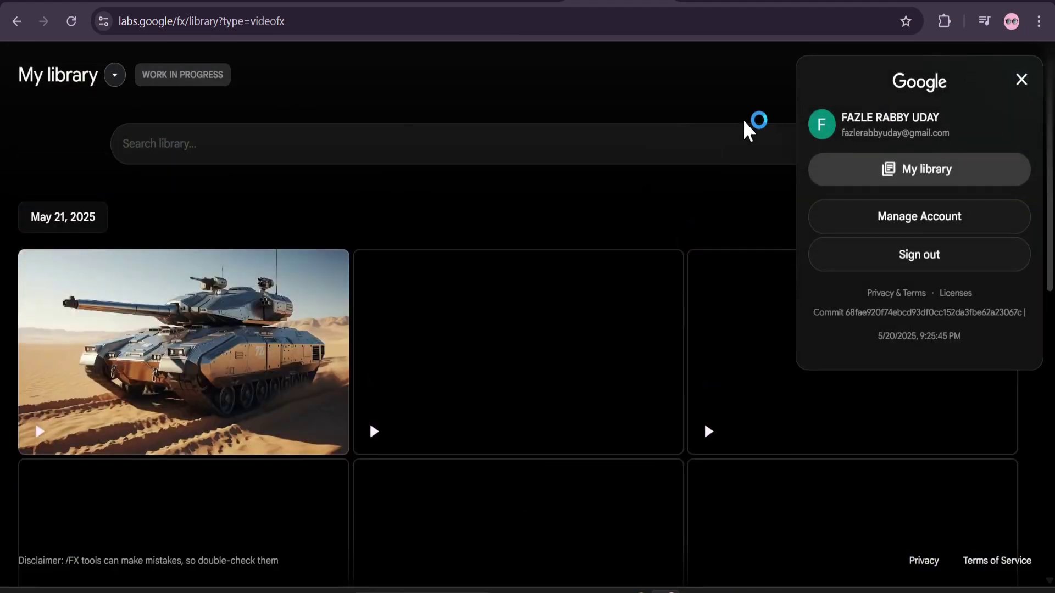
left_click(708, 108)
scroll(565, 330, "down", 3)
scroll(550, 269, "up", 3)
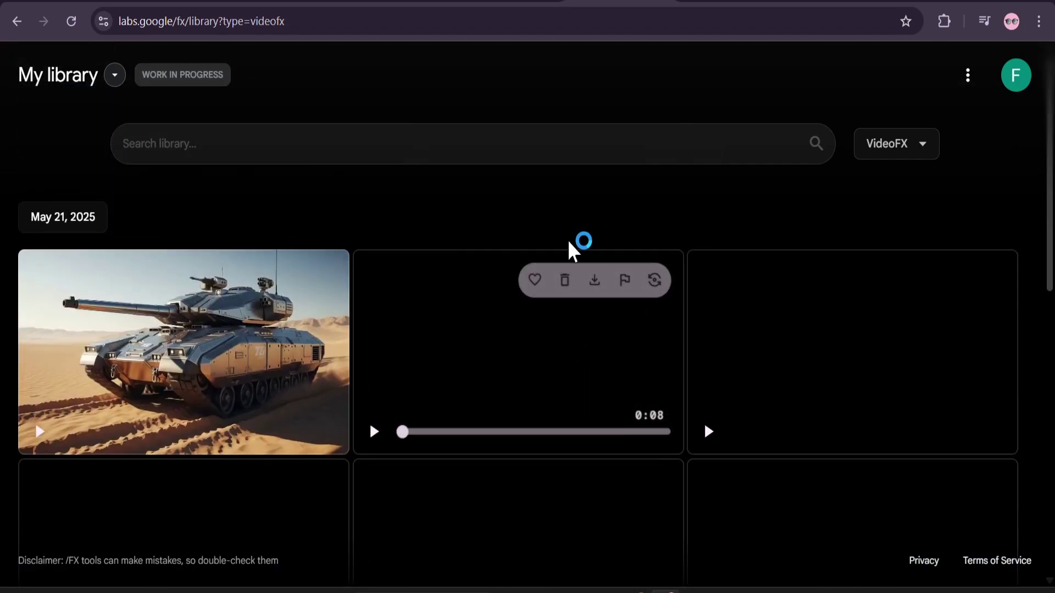
left_click(1017, 85)
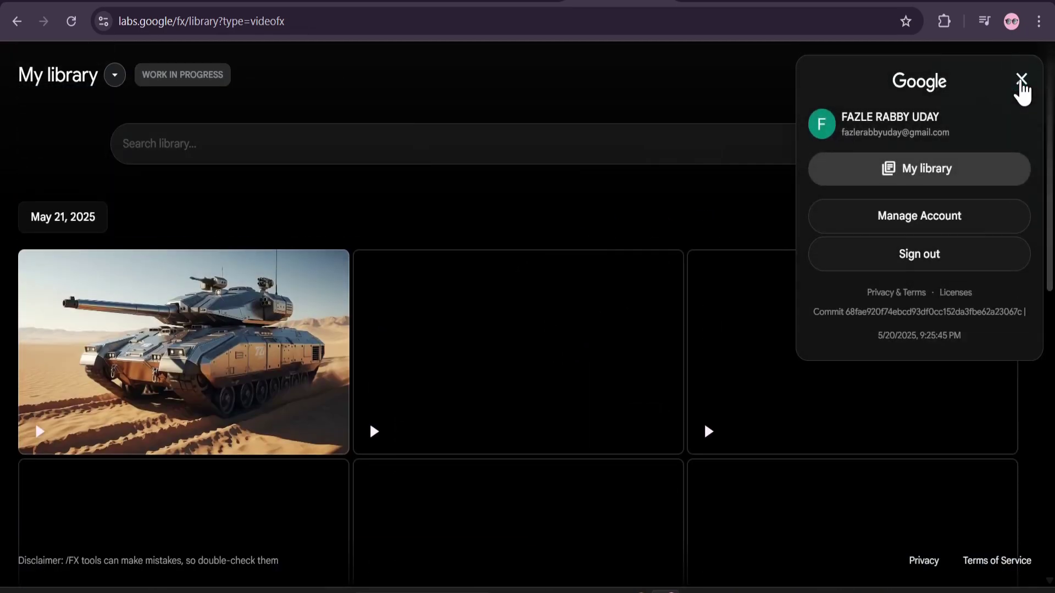
left_click(904, 170)
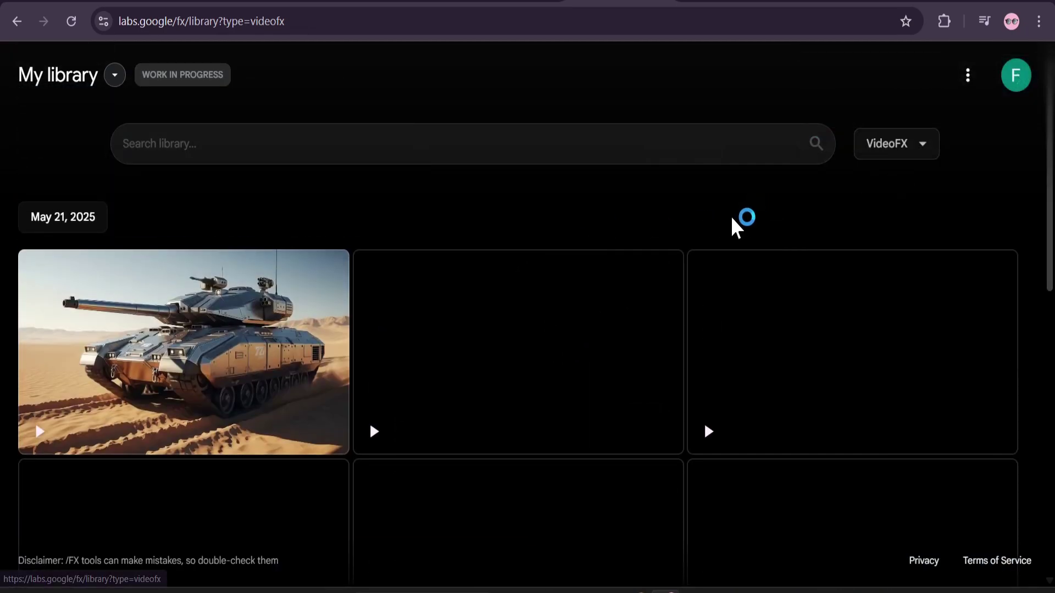
scroll(680, 264, "down", 2)
scroll(671, 314, "up", 3)
scroll(678, 316, "down", 5)
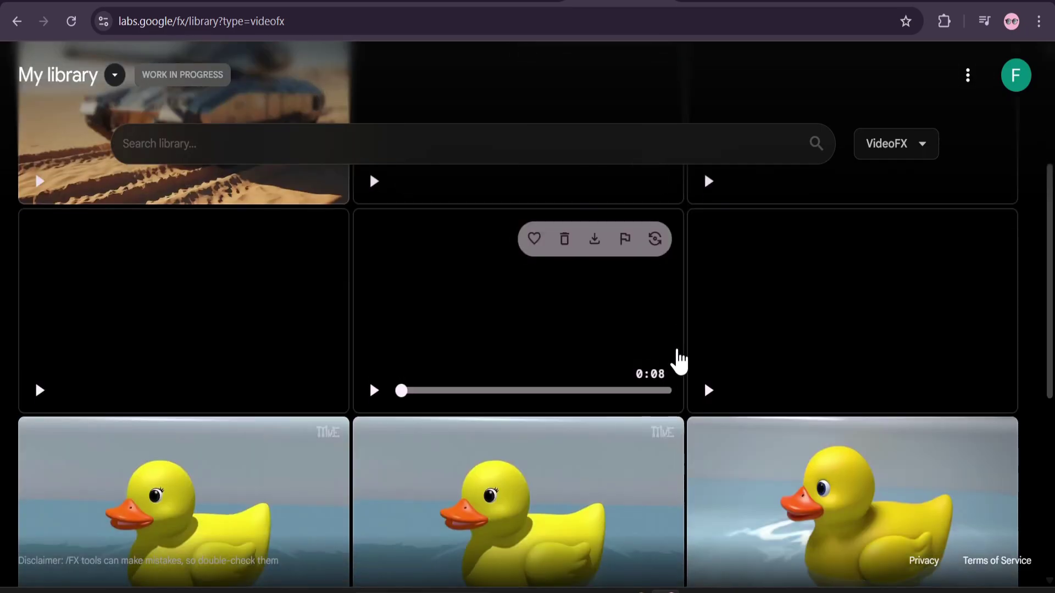
scroll(676, 360, "up", 5)
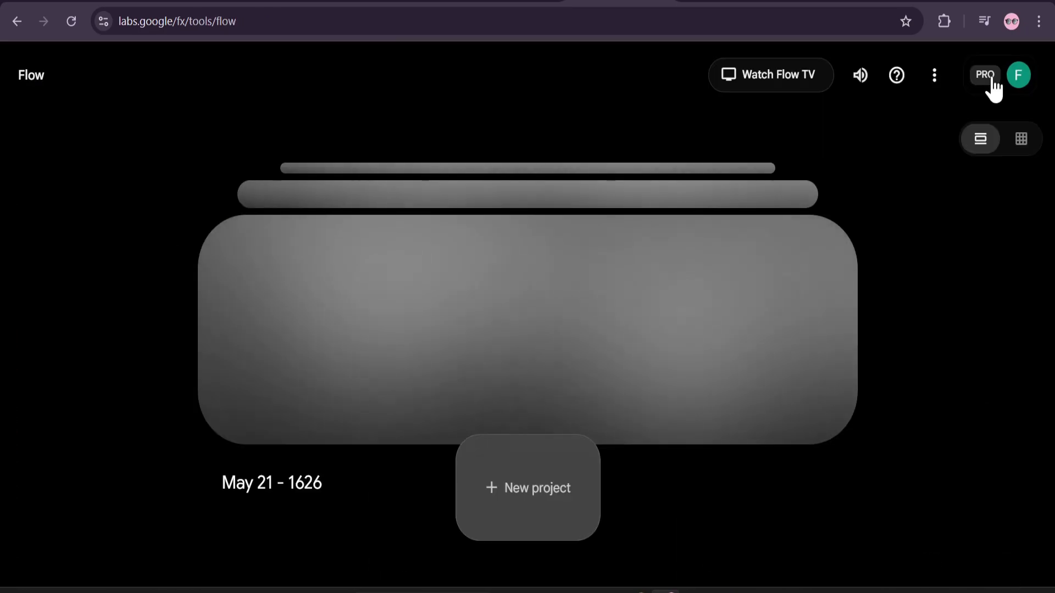
Step: Check the remaining AI credits in the account panel, close it, and scroll to the May 21 - 2124 project
left_click(1016, 74)
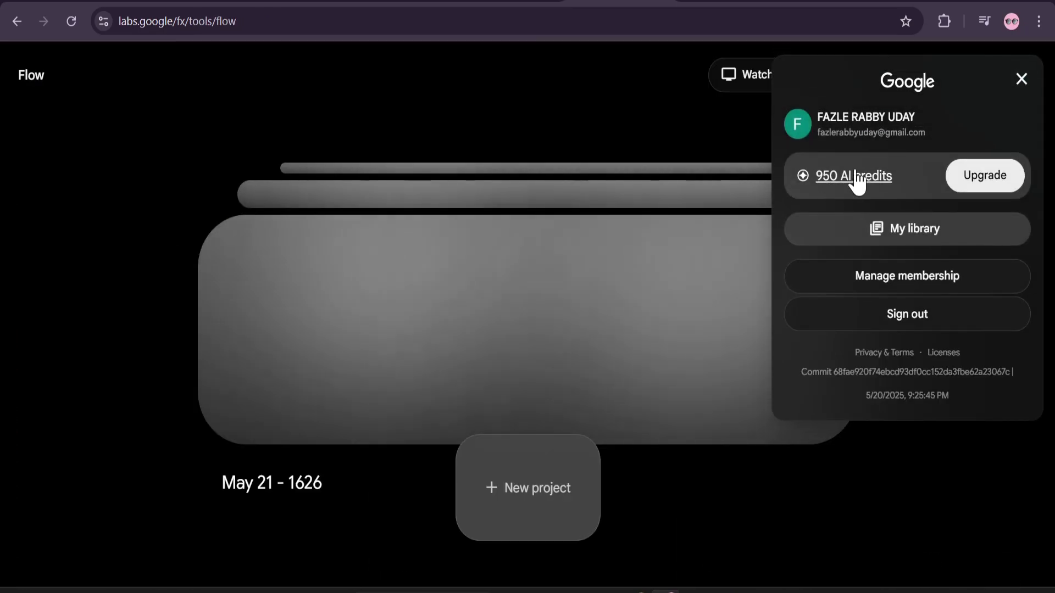
left_click(856, 177)
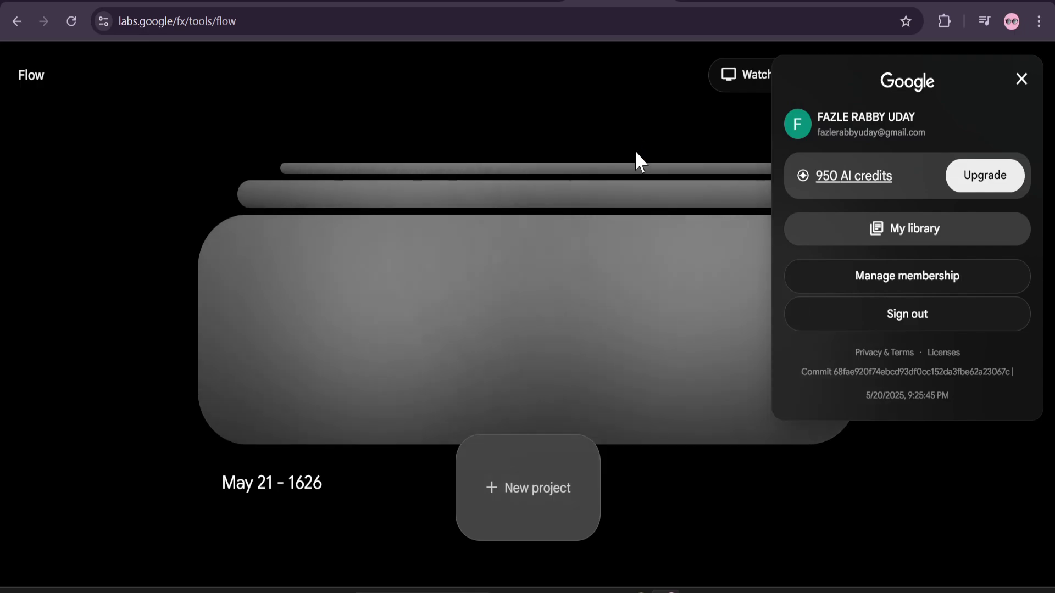
left_click(612, 122)
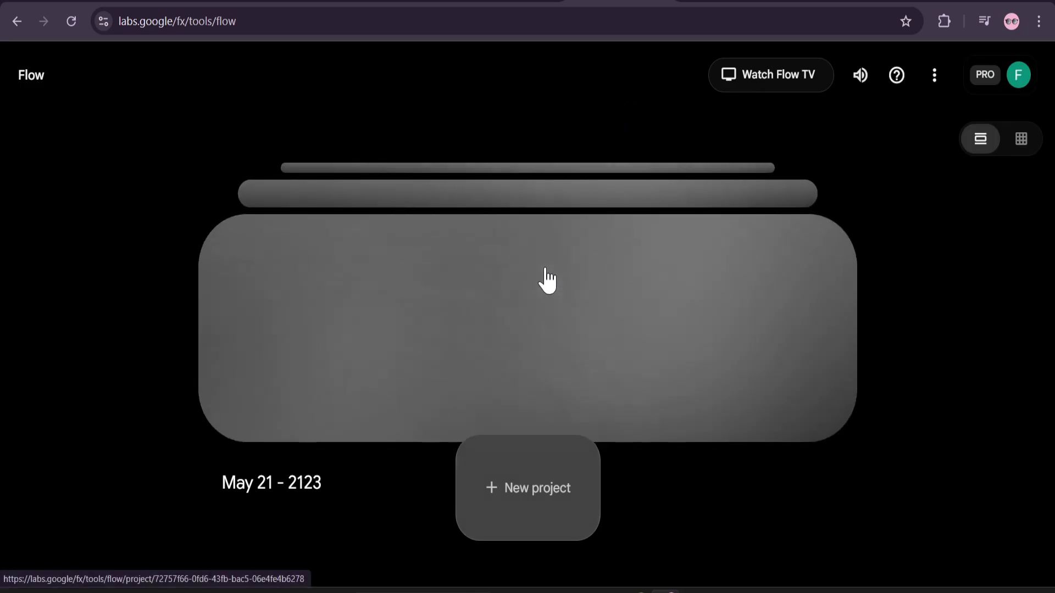
scroll(548, 282, "down", 3)
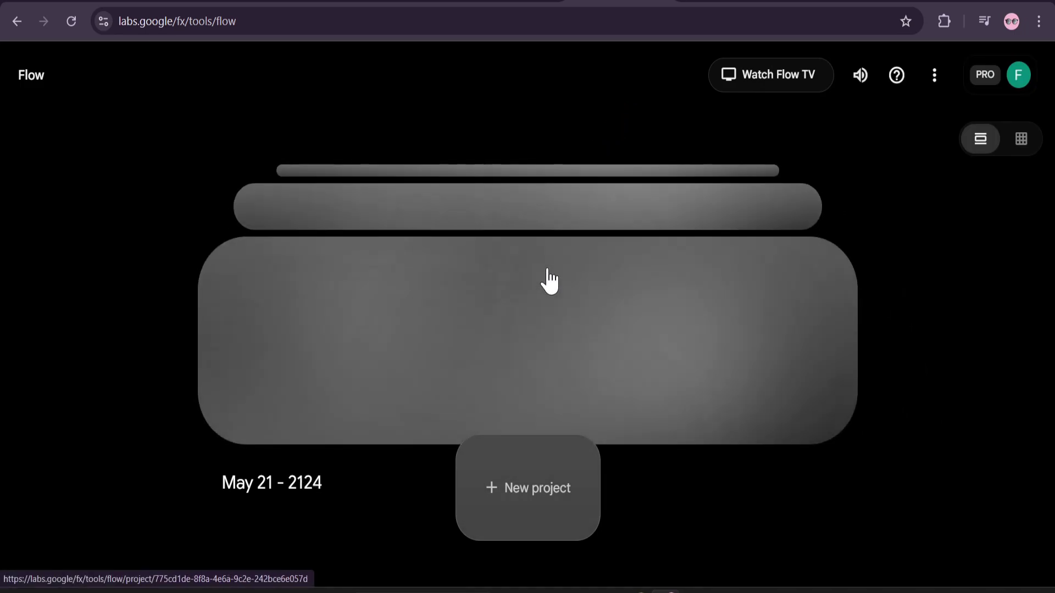